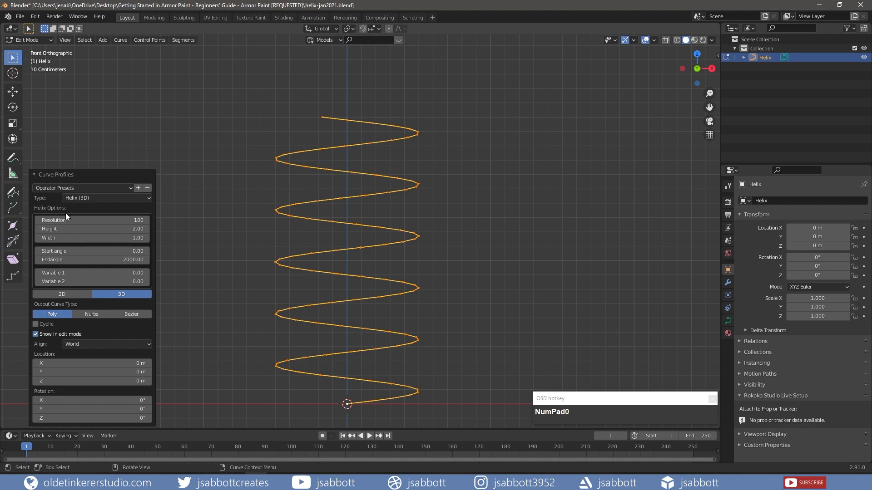
Set the helix Resolution to 300
left_click(71, 220)
type("300")
key("Return")
Give the curve a geometry Extrude of 0.07 m and return to Object Mode
left_click(34, 176)
left_click(726, 322)
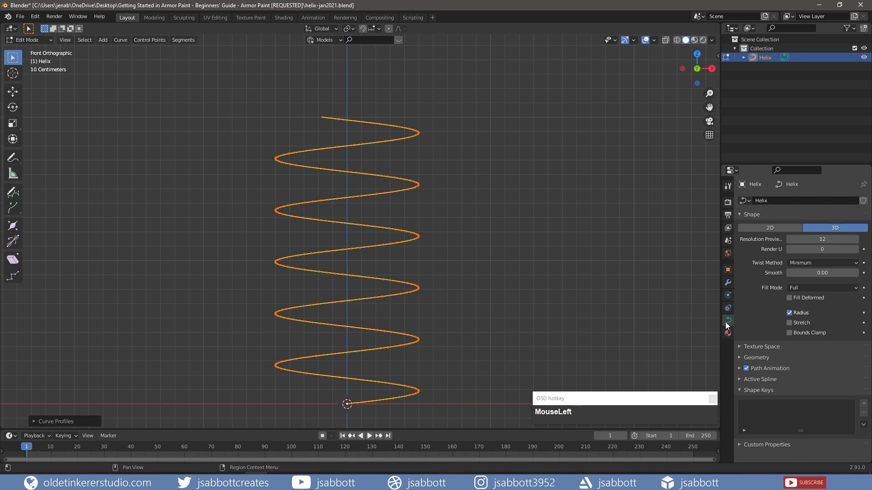
left_click(739, 359)
scroll(791, 349, "down", 3)
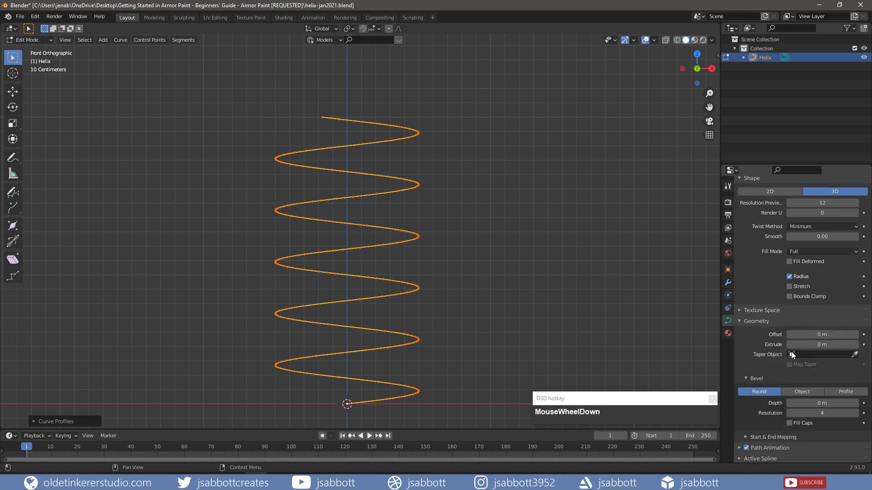
left_click(805, 327)
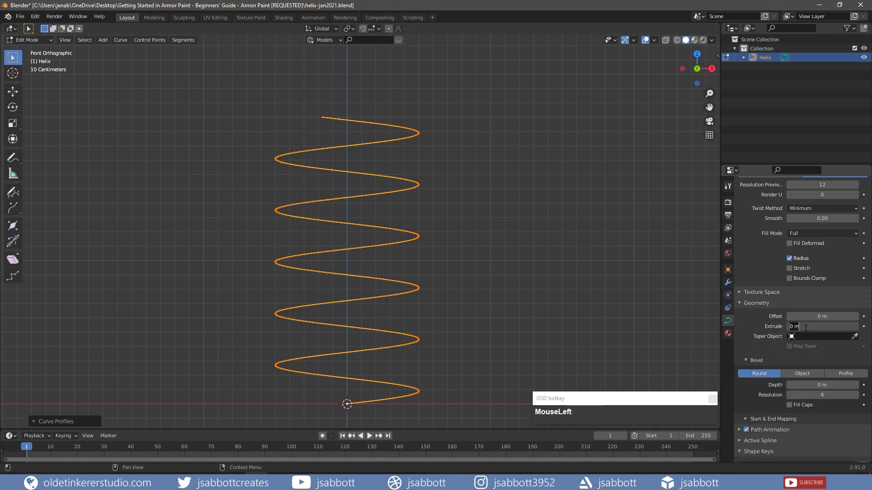
type(".07")
key("Return")
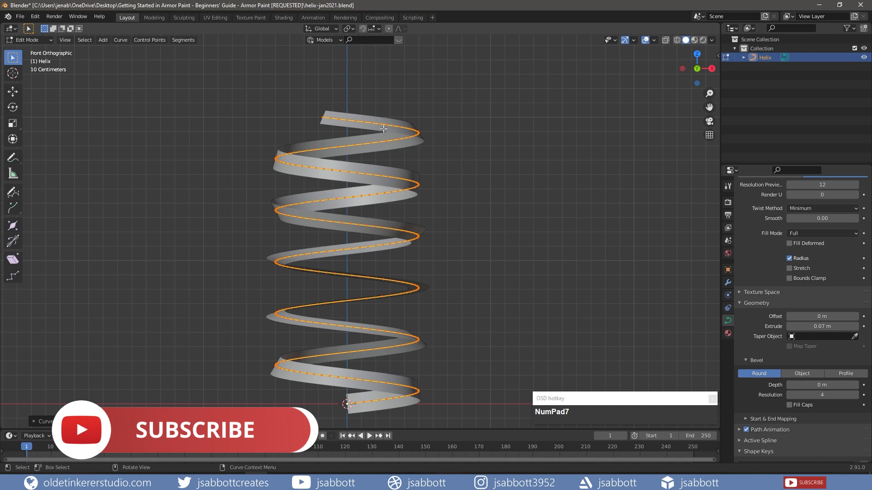
key("Tab")
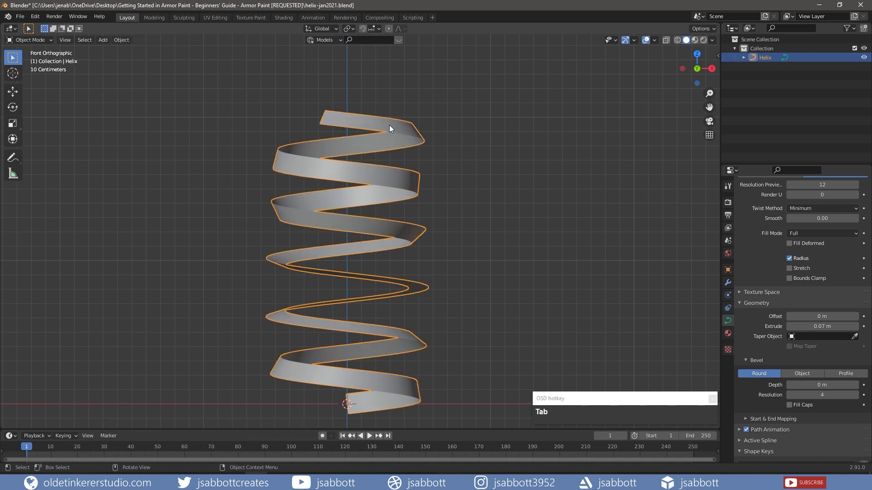
Convert the helix curve to a mesh and frame the ribbon front-on in UV Editing
right_click(389, 128)
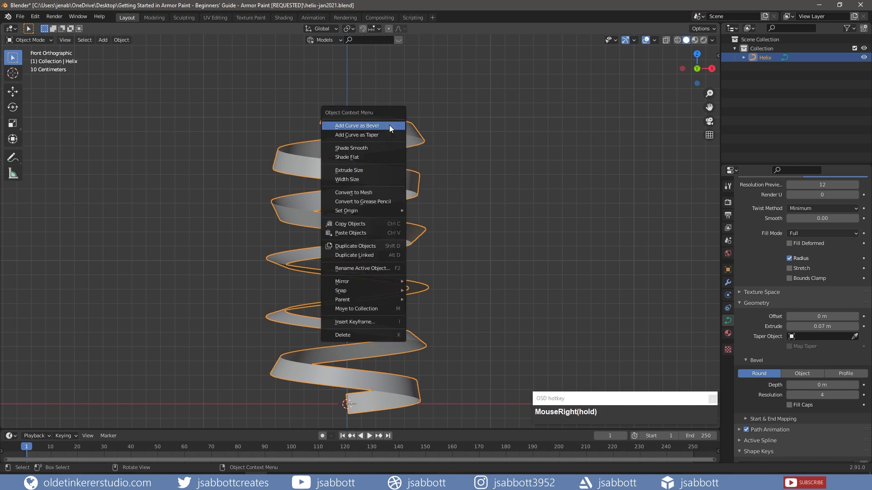
left_click(383, 192)
left_click(217, 16)
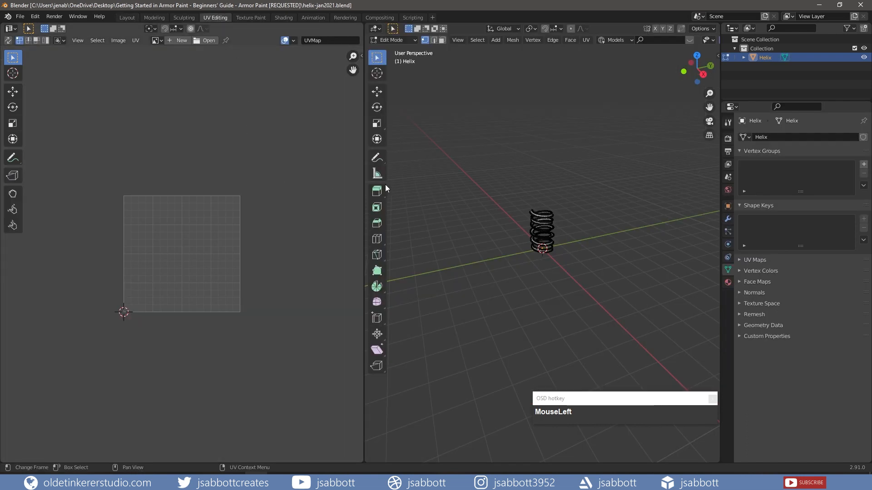
key("KP_1")
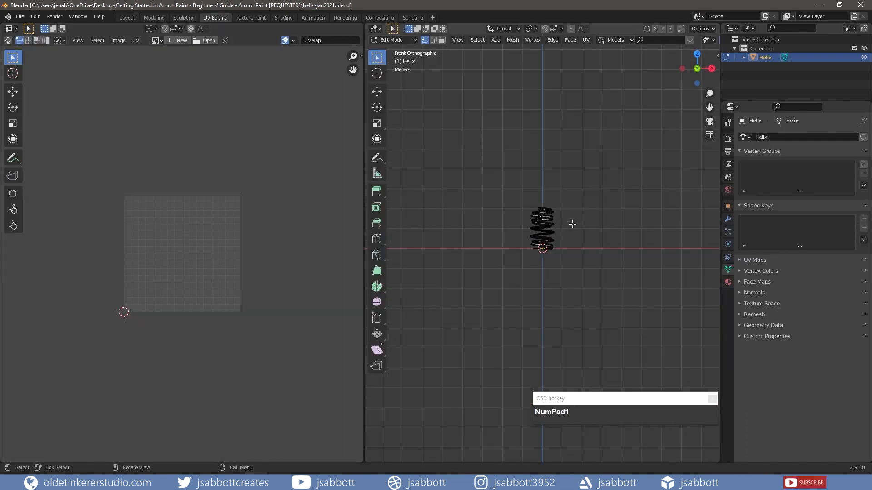
scroll(571, 224, "up", 8)
middle_click_drag(566, 108, 531, 194, "shift")
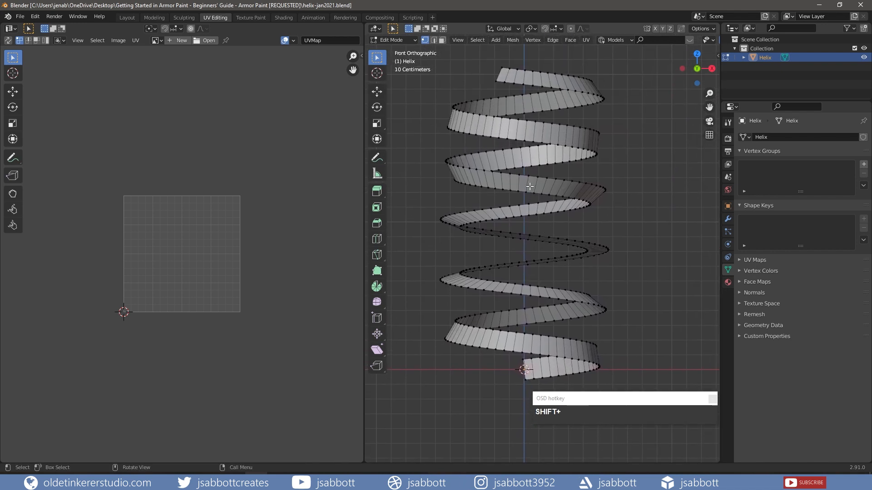
Select one ribbon face in face mode and reset its UVs to fill the square
key("3")
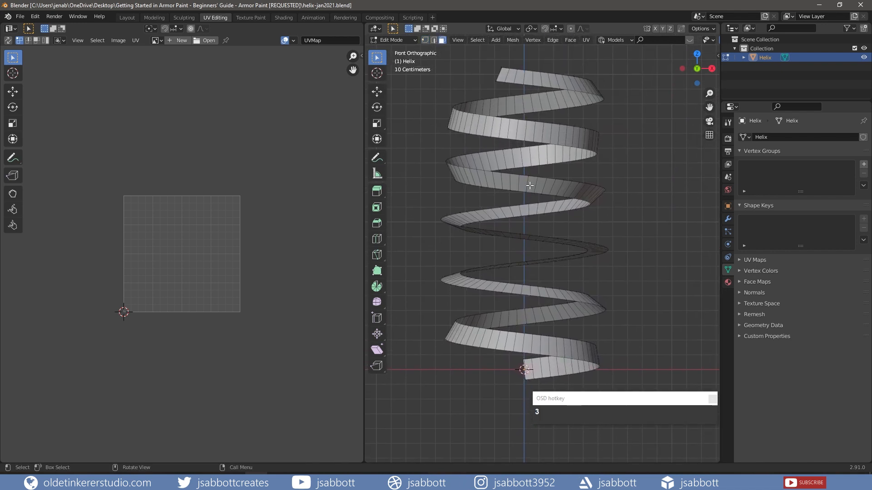
left_click(530, 185)
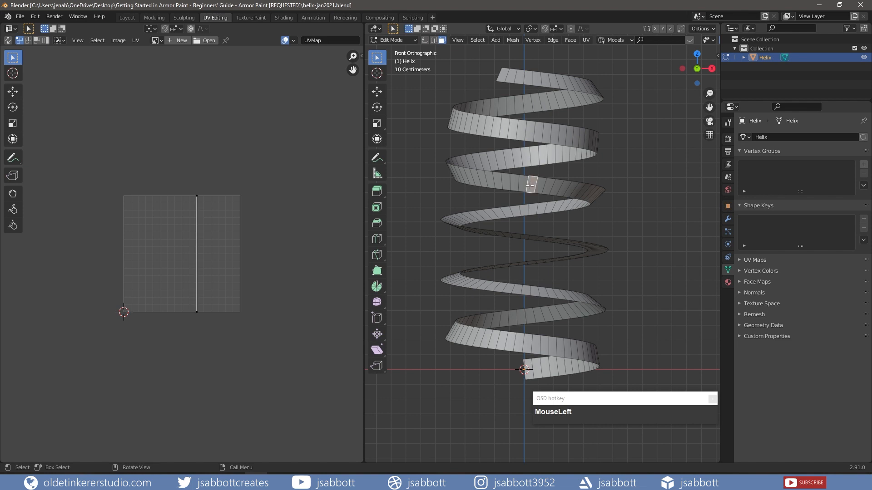
key("u")
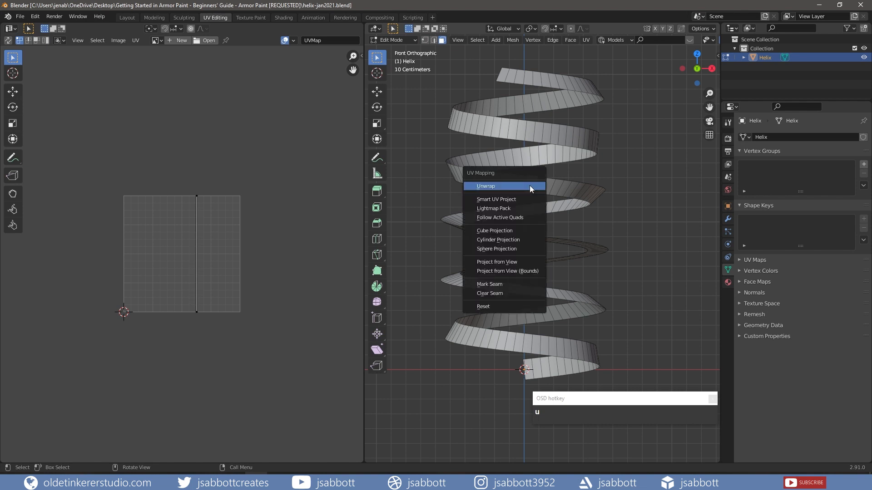
left_click(497, 307)
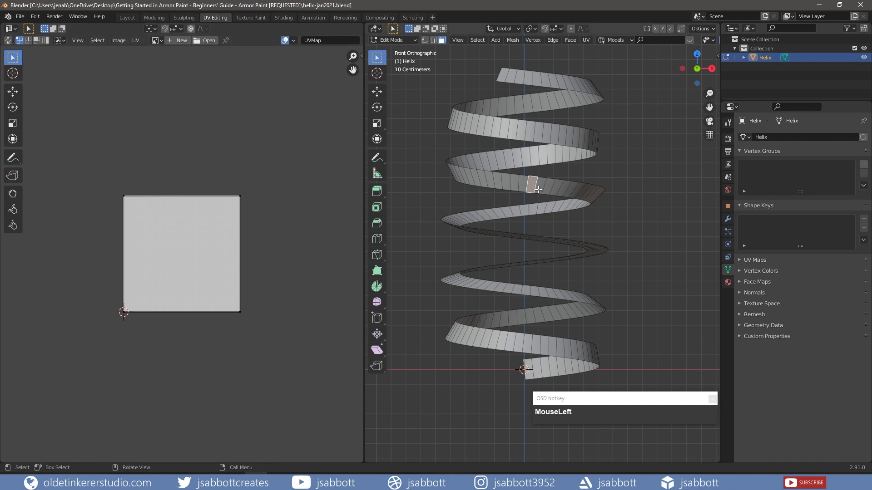
Select the whole ribbon and unwrap it with Follow Active Quads using Length Average
key("a")
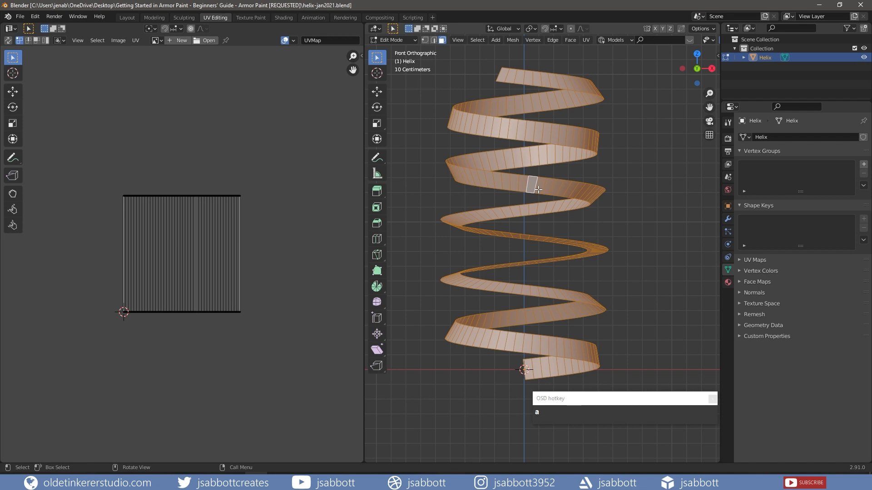
key("u")
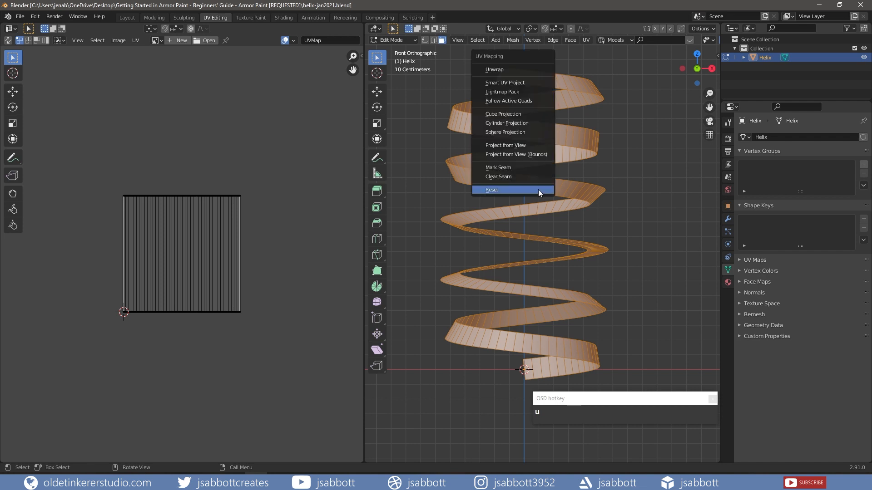
left_click(525, 102)
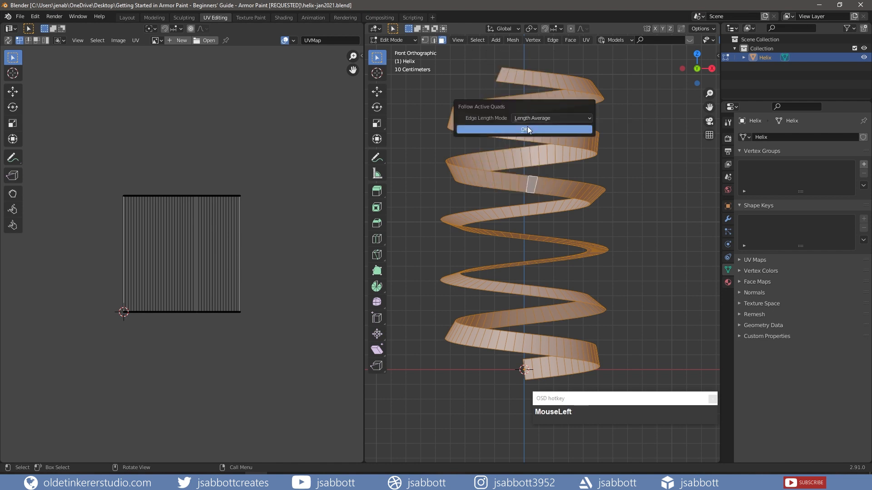
left_click(527, 129)
scroll(187, 227, "down", 6)
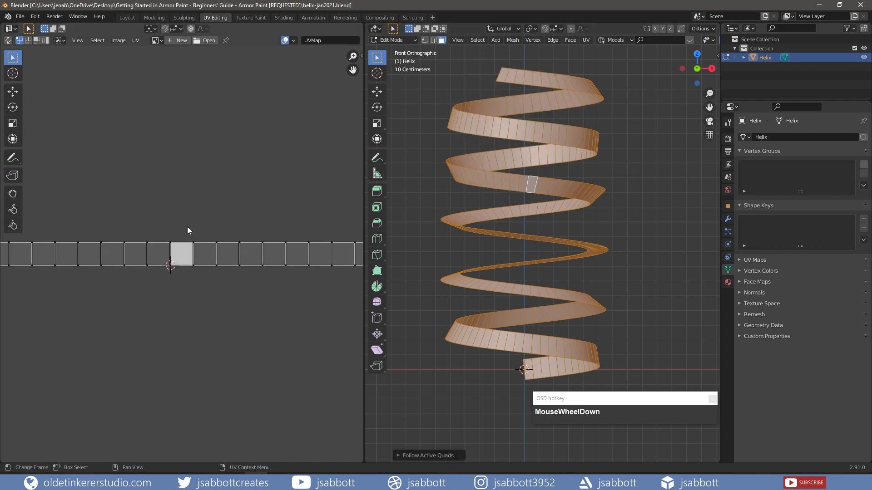
scroll(187, 228, "down", 4)
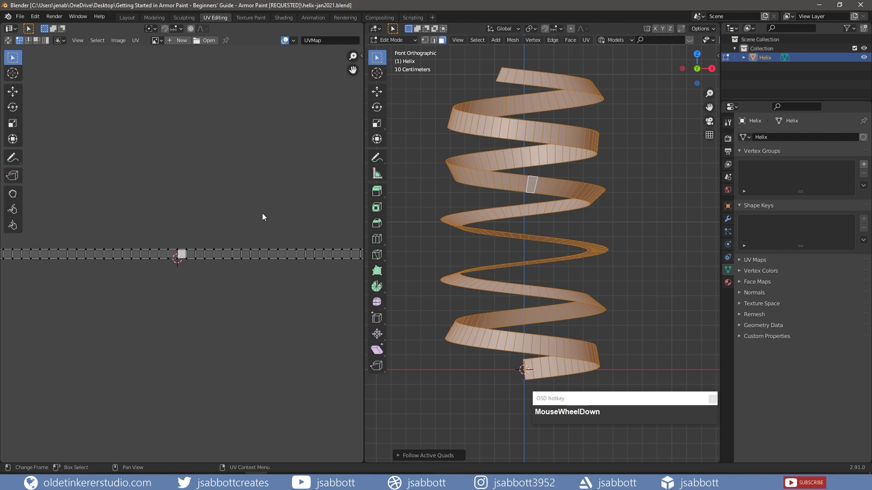
Repeatedly scale and move the UV strip along X until it fits inside the UV square
key("a")
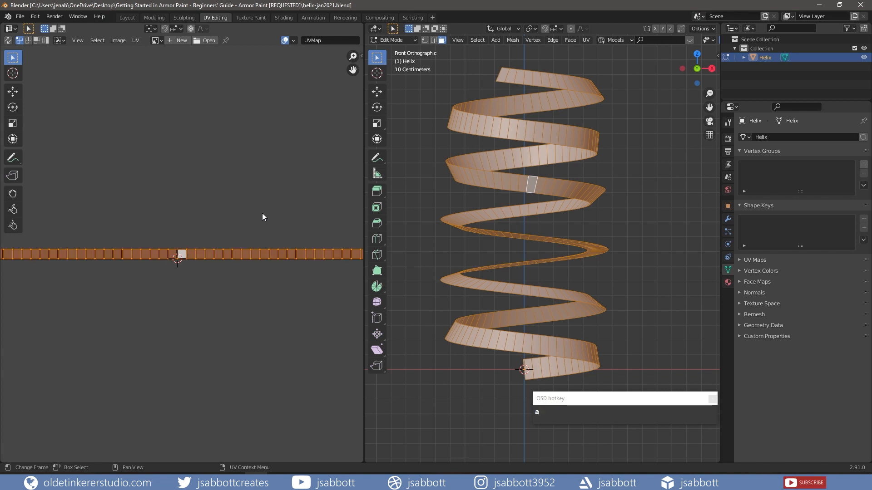
key("s")
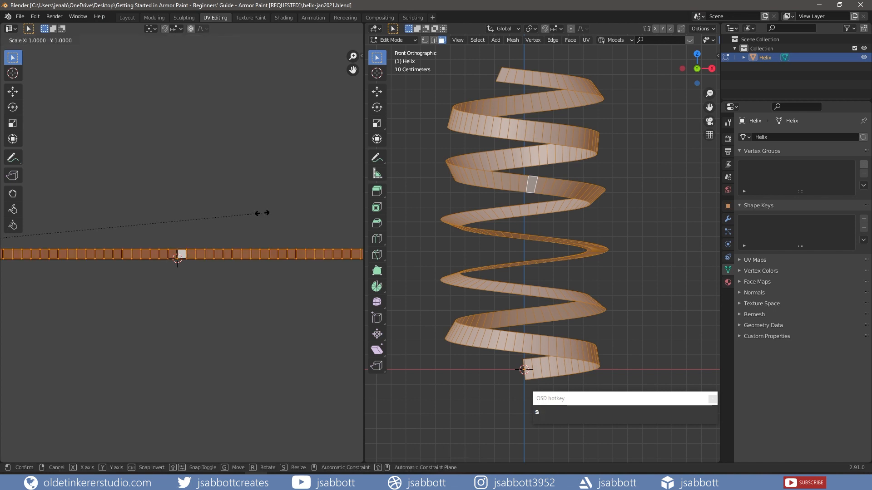
key("x")
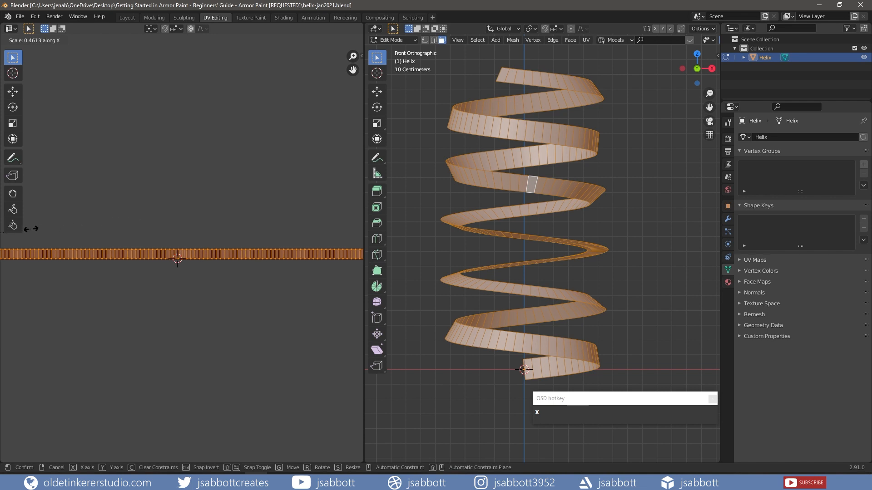
left_click(31, 229)
scroll(257, 208, "down", 4)
key("s")
key("x")
left_click(100, 237)
key("g")
key("x")
left_click(204, 233)
scroll(213, 223, "up", 7)
middle_click_drag(228, 200, 180, 195, "shift")
key("s")
key("x")
left_click(194, 256)
scroll(191, 251, "up", 6)
middle_click_drag(237, 232, 218, 152, "shift")
key("g")
key("x")
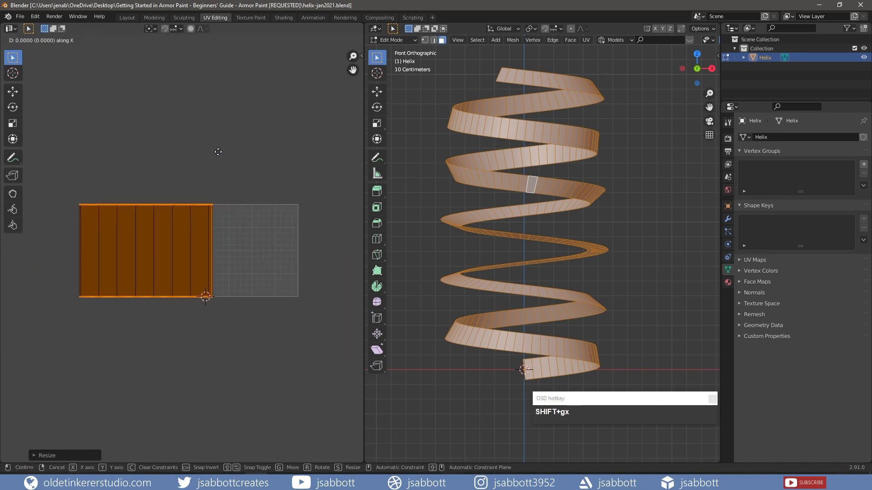
left_click(305, 152)
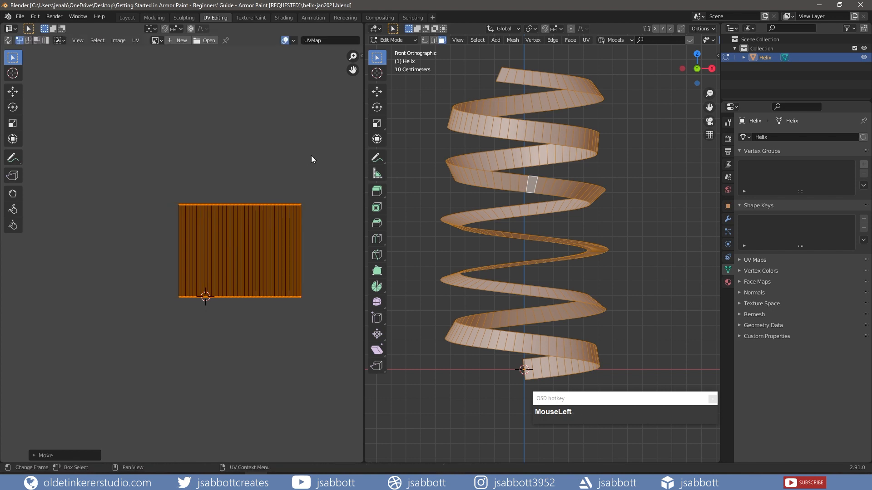
key("s")
key("x")
left_click(299, 163)
key("g")
key("x")
left_click(304, 163)
key("s")
key("x")
left_click(293, 170)
key("g")
key("x")
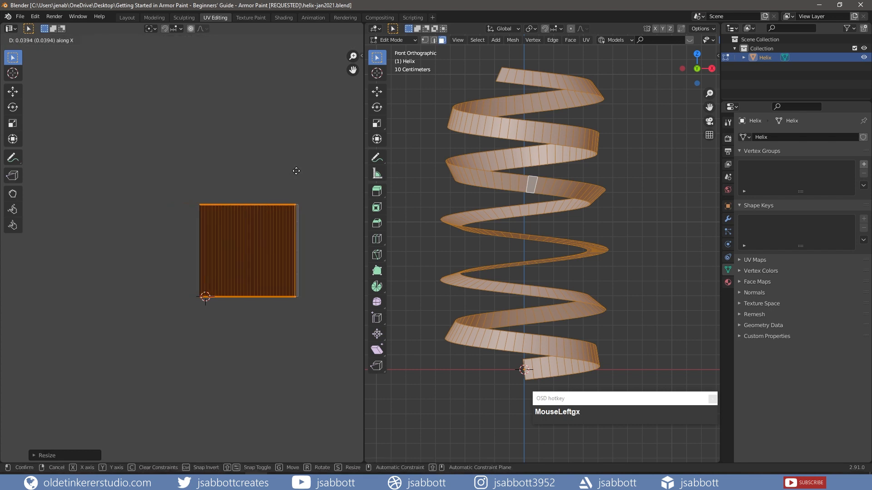
left_click(298, 171)
key("s")
key("x")
left_click(279, 188)
key("s")
key("x")
left_click(306, 166)
key("g")
key("x")
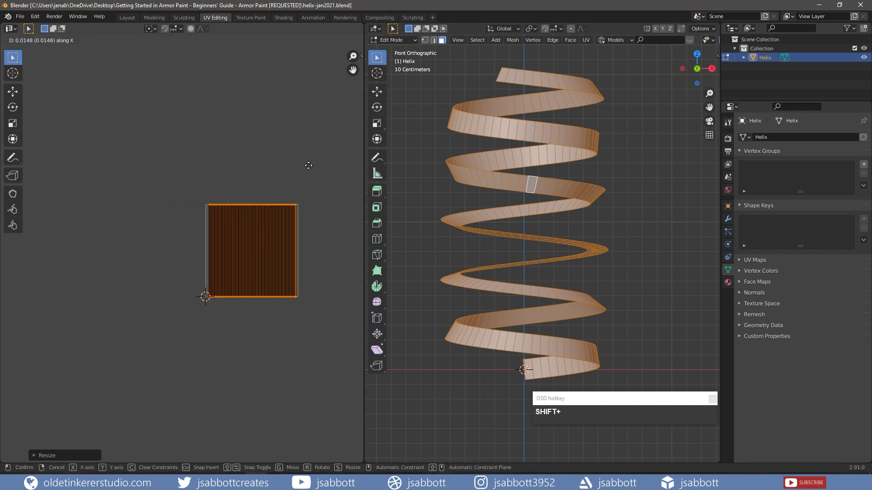
left_click(306, 167)
key("s")
key("x")
left_click(351, 124)
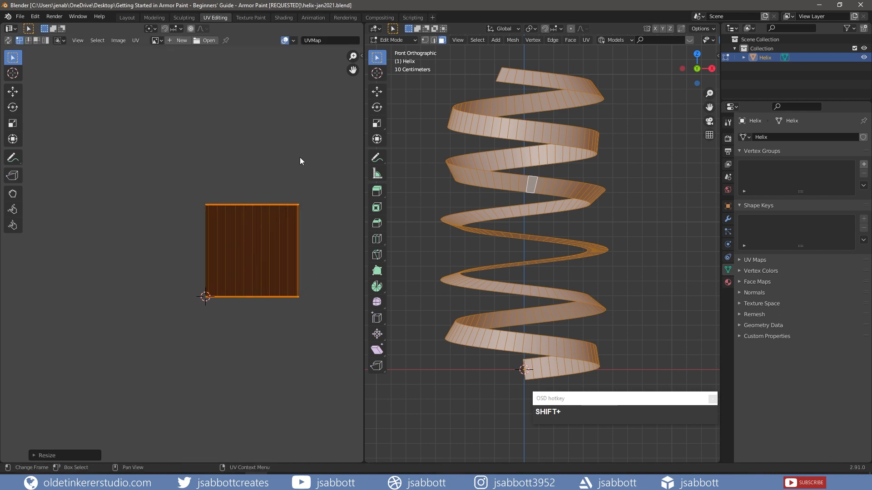
Save the file as helix-jan2021.blend and select a single face at the helix's bottom
left_click(20, 16)
left_click(20, 81)
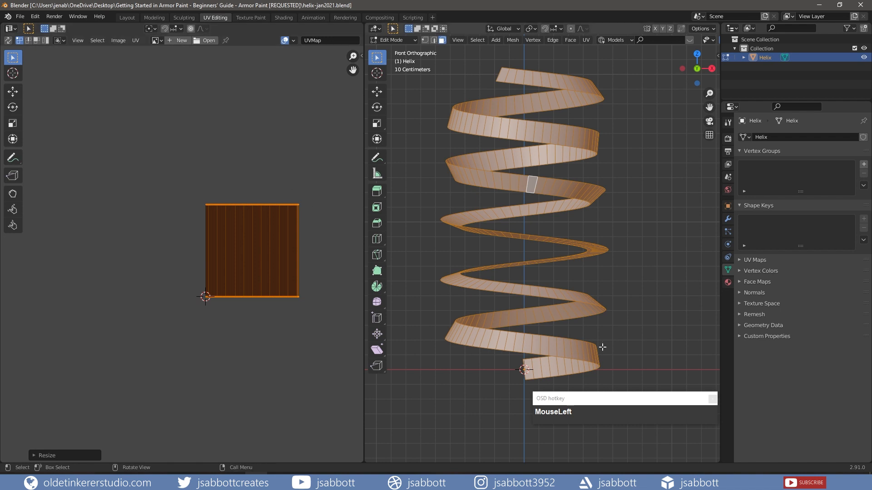
left_click(538, 370)
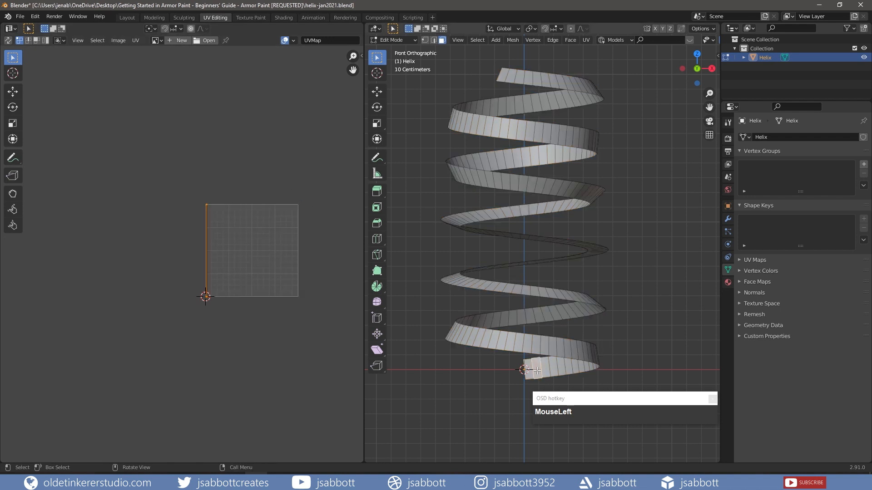
key("KP_1")
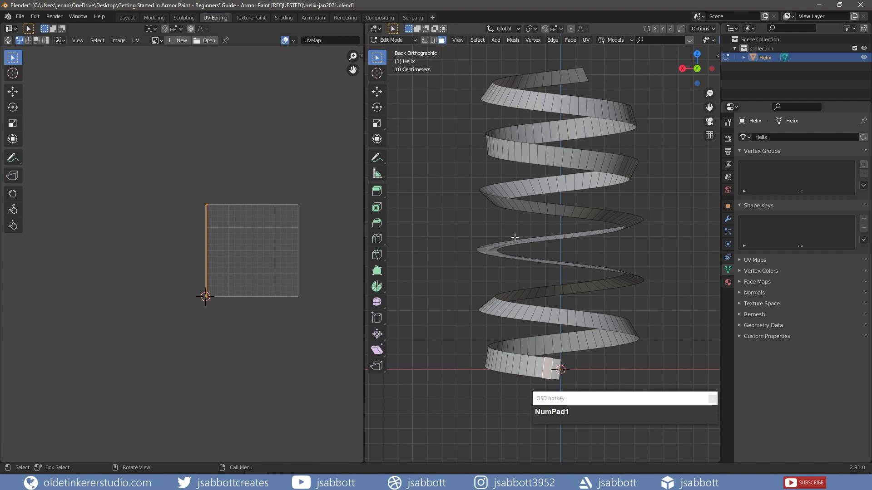
In Texture Paint, add a Base Color texture slot named helix-tex with fully transparent fill
left_click(253, 17)
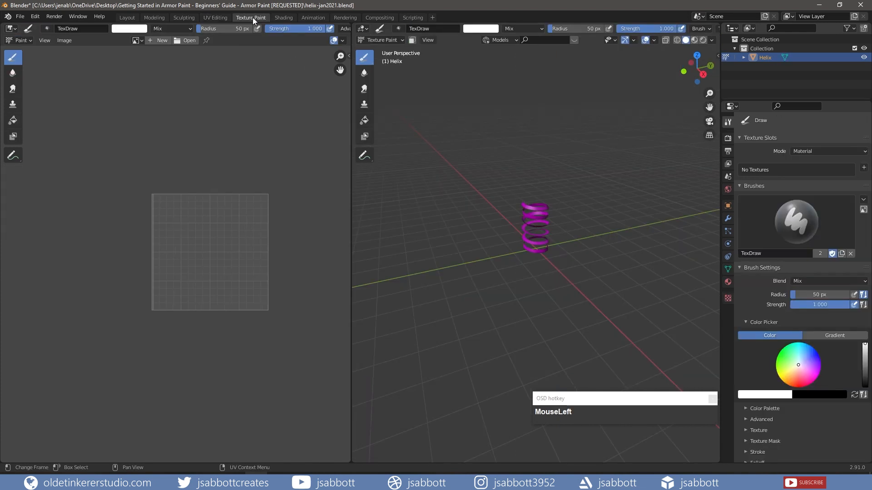
left_click(864, 168)
left_click(835, 180)
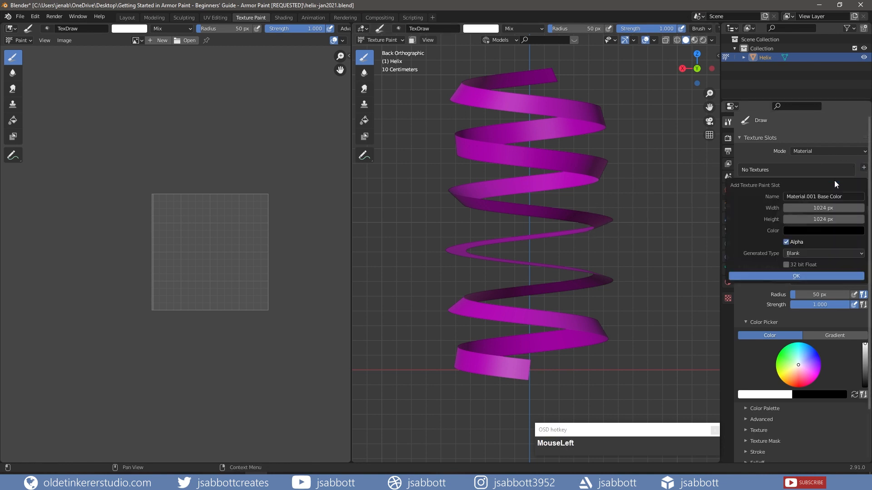
left_click(808, 196)
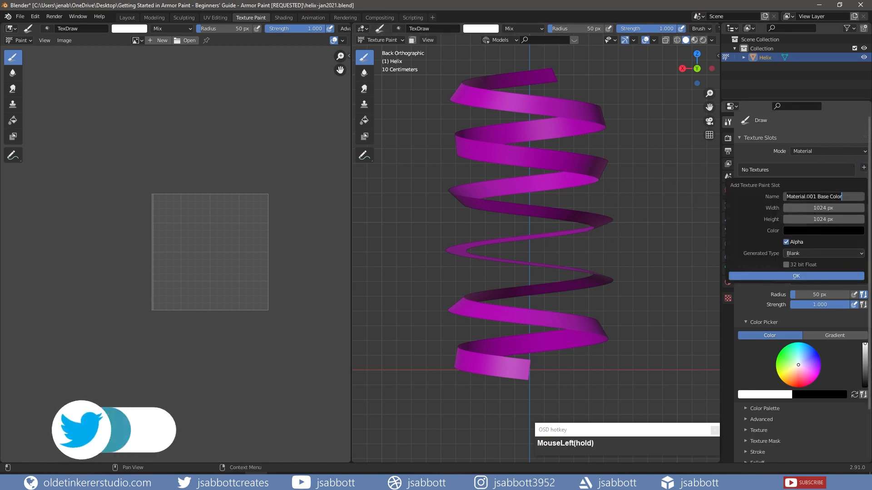
type("helix")
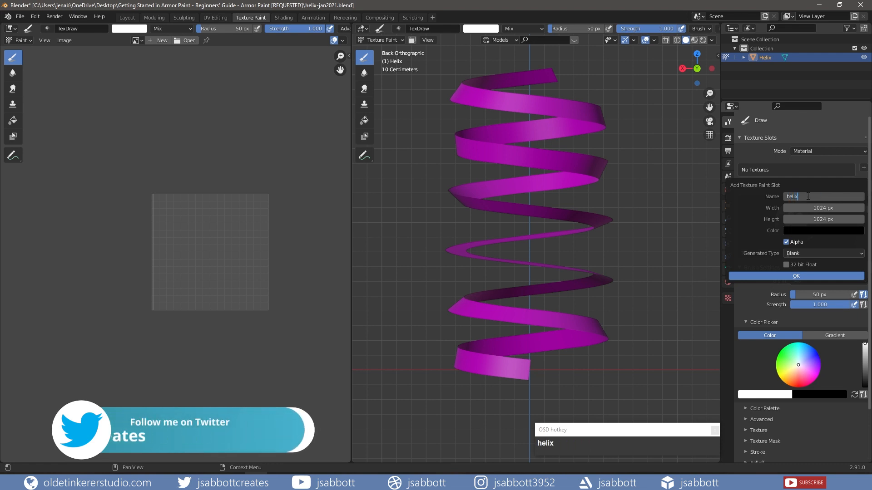
type("-tex")
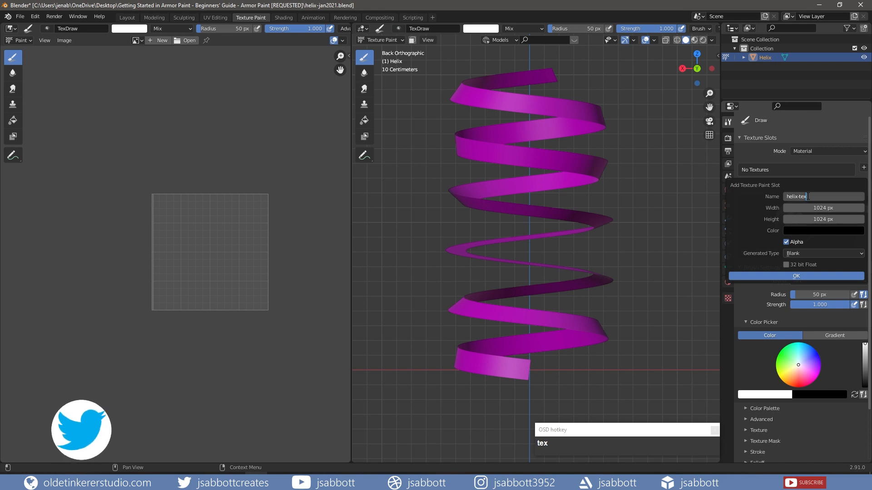
left_click(826, 231)
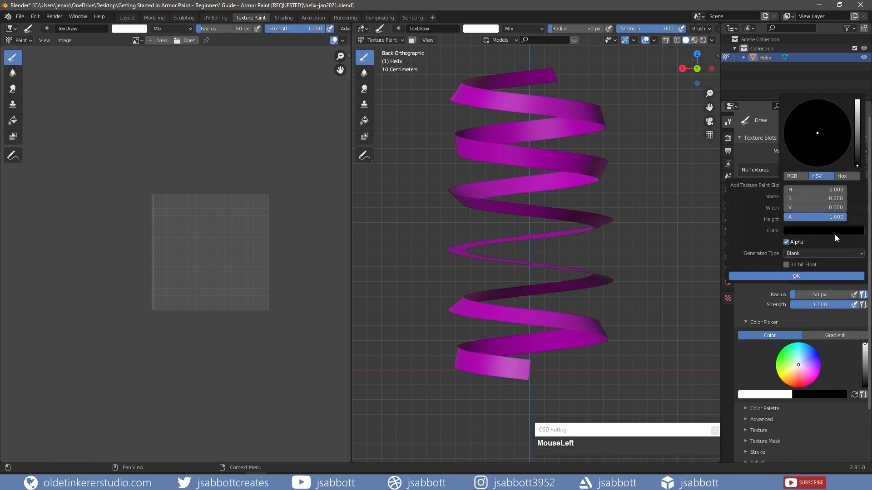
left_click_drag(844, 218, 783, 217)
left_click(822, 370)
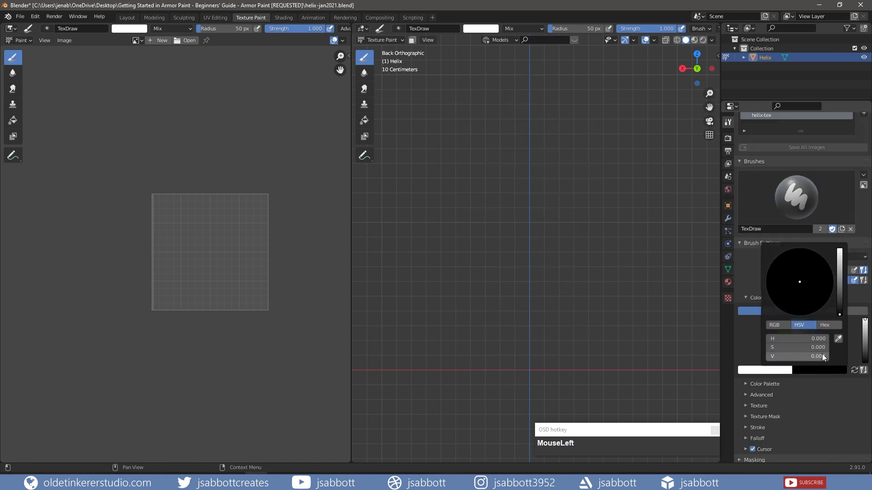
Set the secondary brush colour to white and the stroke spacing to 1%
left_click_drag(839, 314, 844, 252)
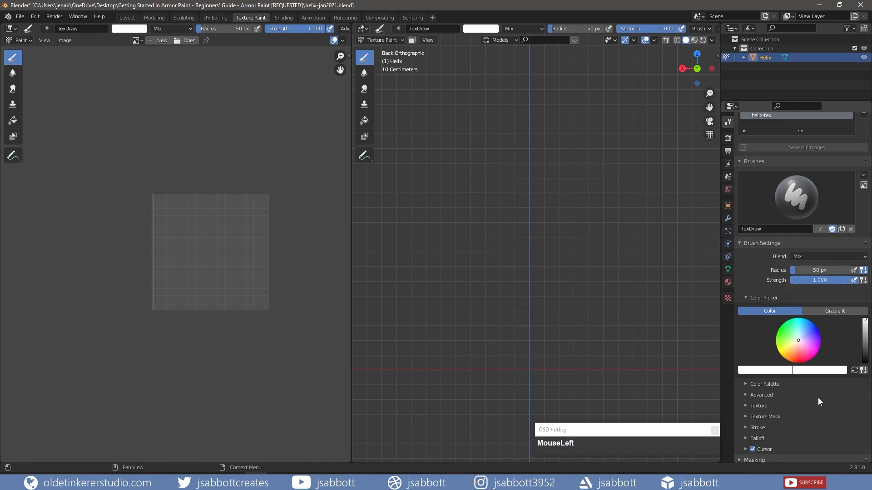
scroll(819, 402, "down", 2)
left_click(746, 393)
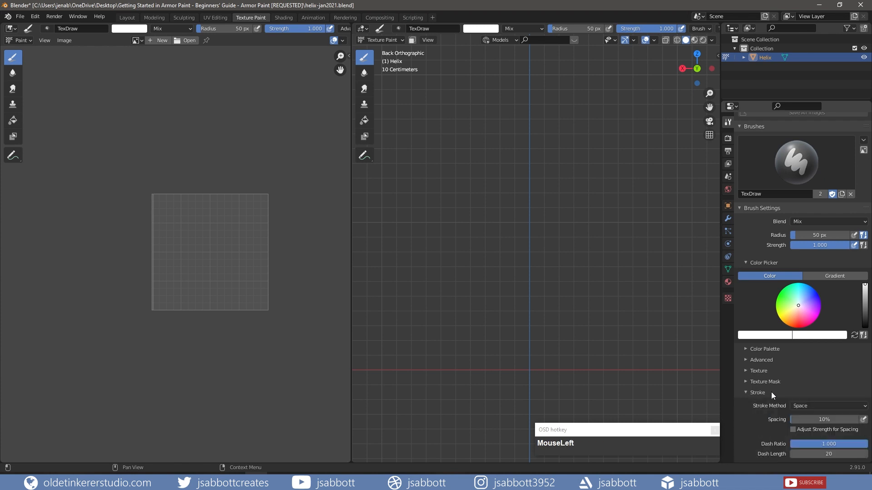
left_click(809, 419)
type("1")
key("Return")
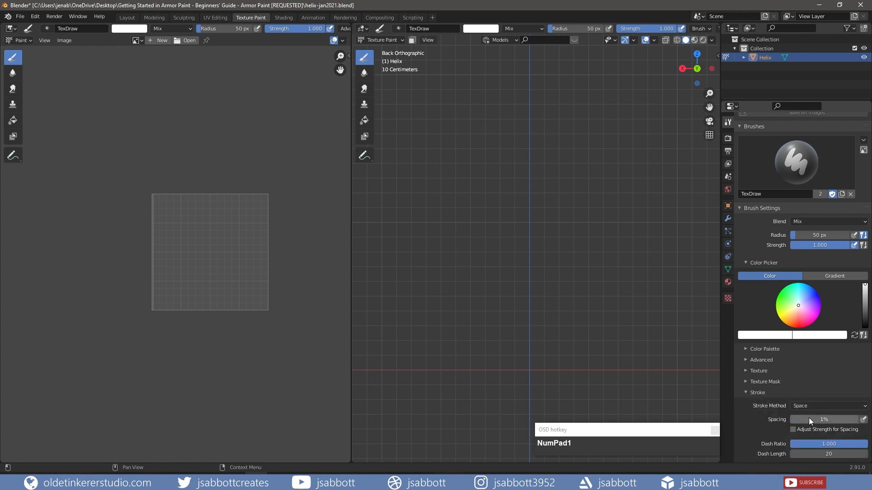
left_click(758, 393)
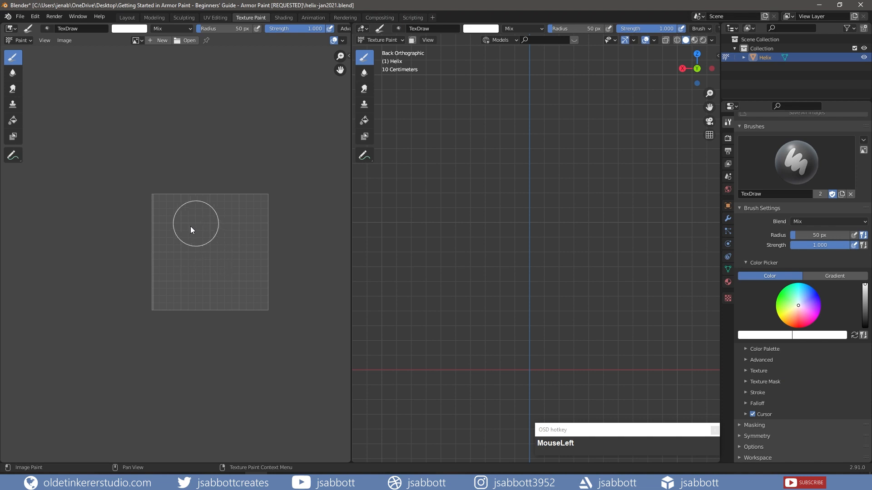
Display the helix-tex image in the image editor
left_click(141, 41)
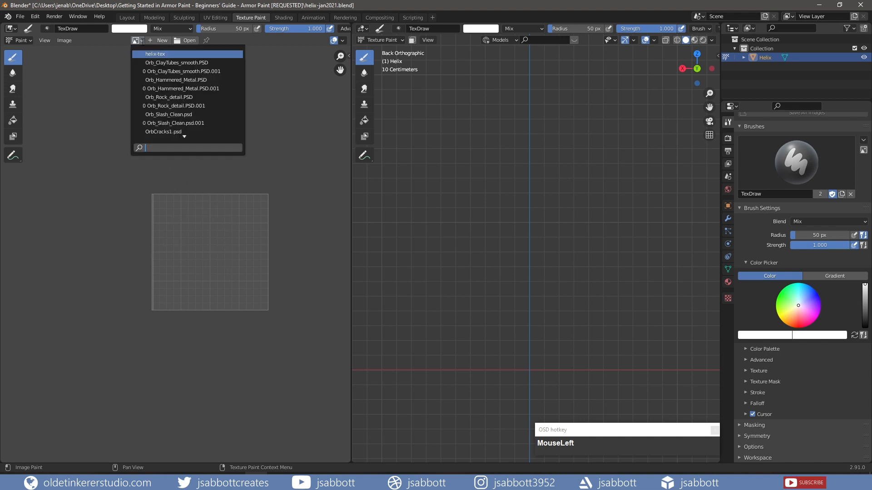
left_click(153, 54)
scroll(200, 136, "down", 3)
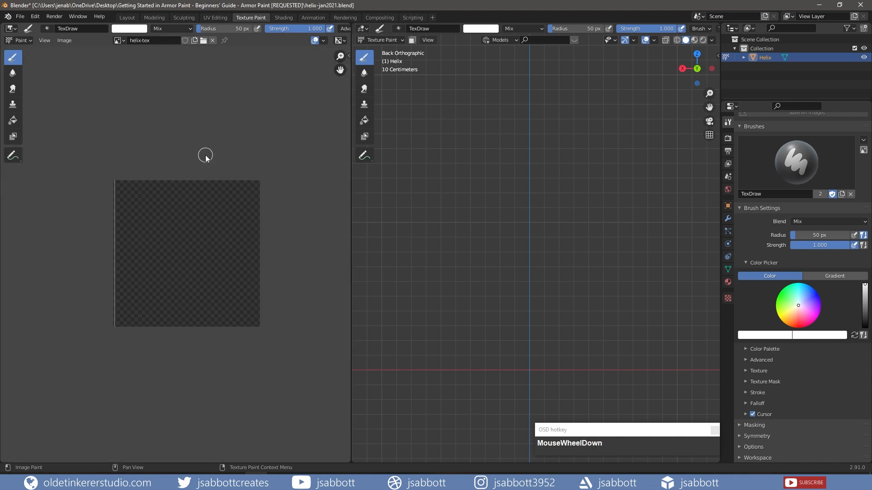
scroll(205, 156, "up", 1)
Switch the helix to Edit Mode and add three more bottom-end faces to the selection
left_click(402, 40)
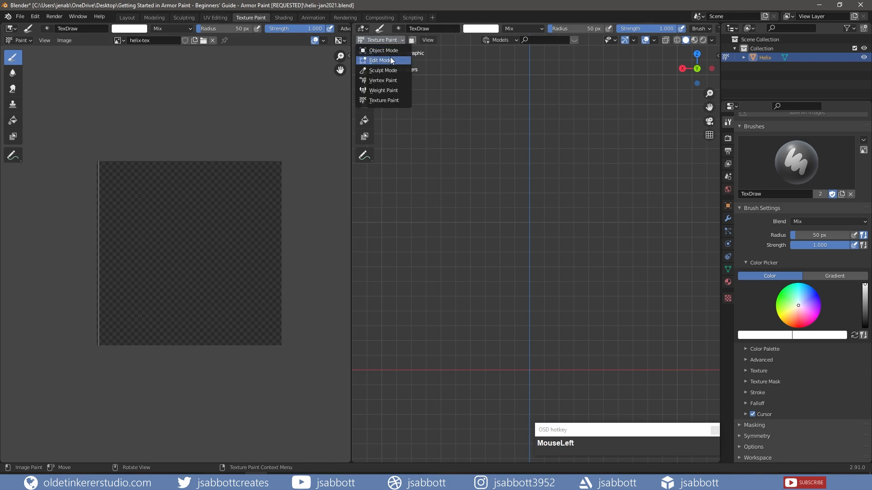
left_click(391, 56)
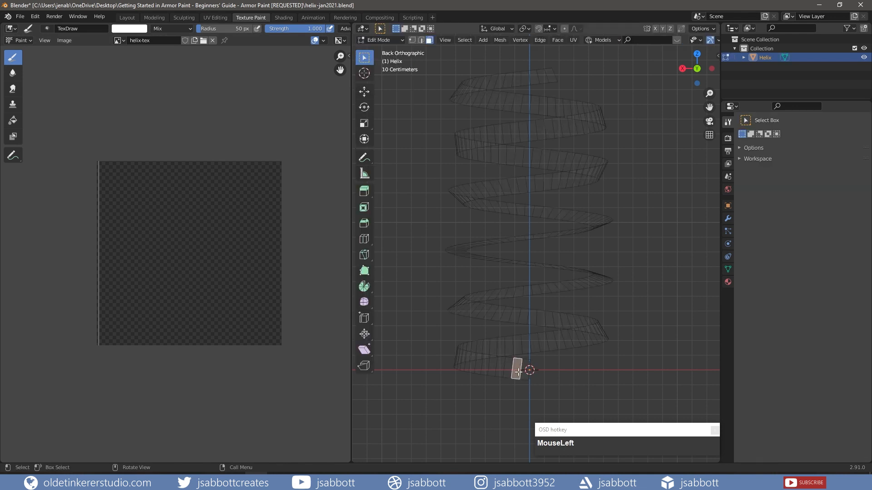
key("shift")
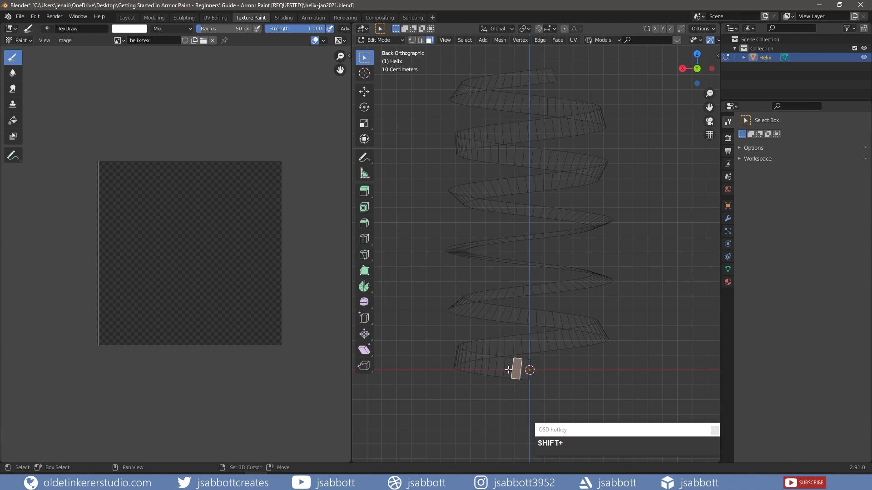
left_click(508, 370, "shift")
left_click(500, 369, "shift")
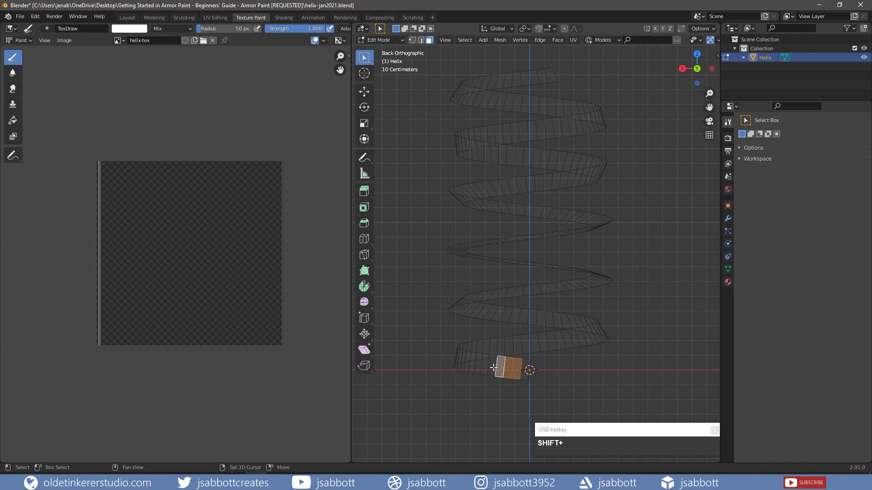
left_click(493, 367, "shift")
left_click(381, 40)
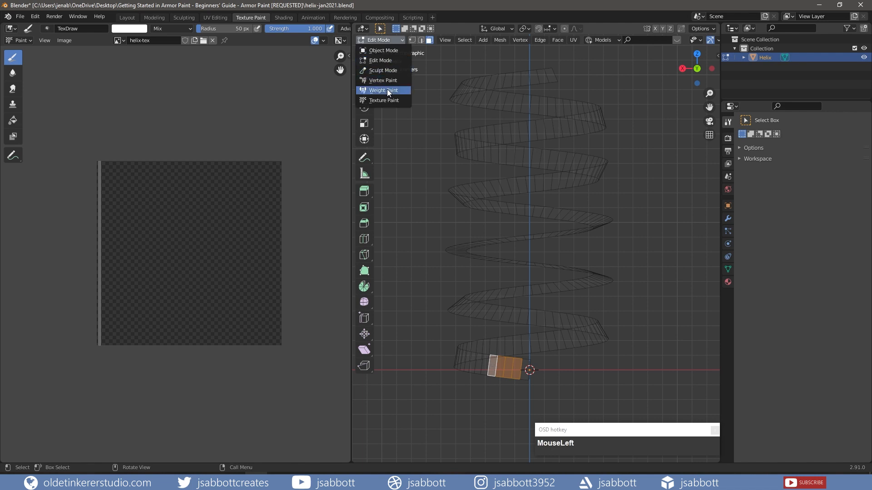
In Texture Paint with the face Paint Mask on, paint the selected bottom faces white
left_click(386, 99)
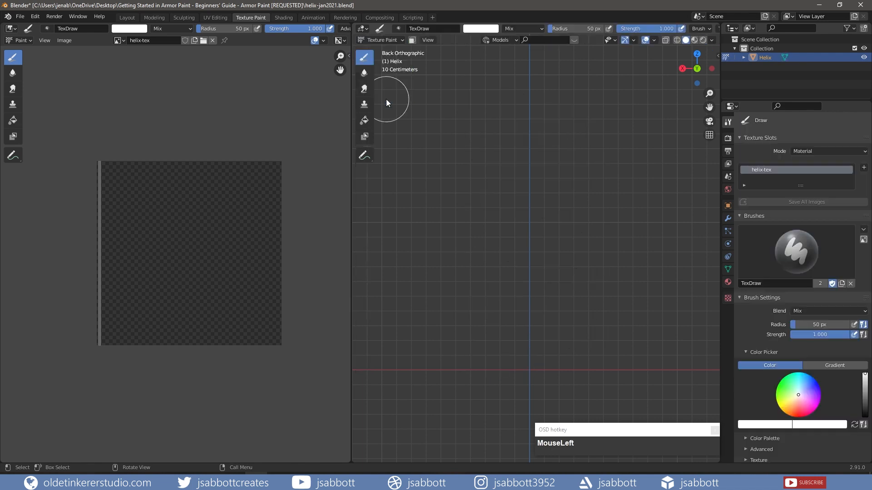
left_click(412, 40)
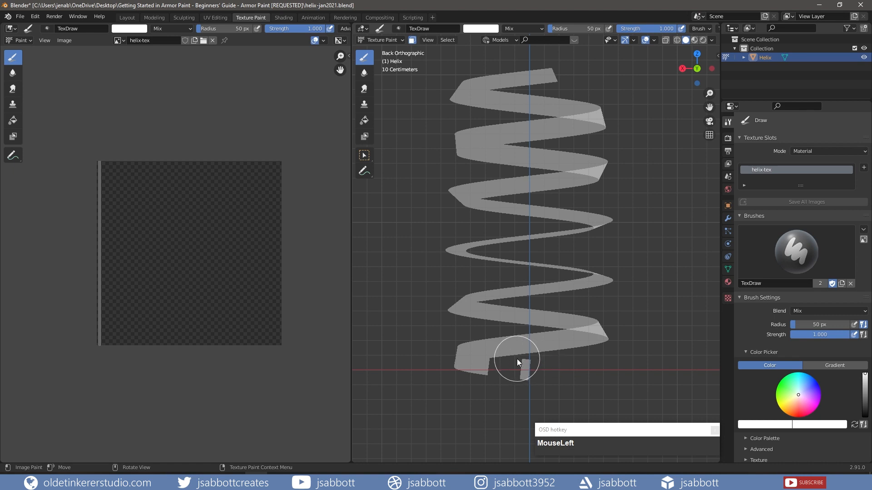
mouse_move(517, 359)
left_mouse_down()
mouse_move(519, 382)
mouse_move(491, 380)
left_mouse_up()
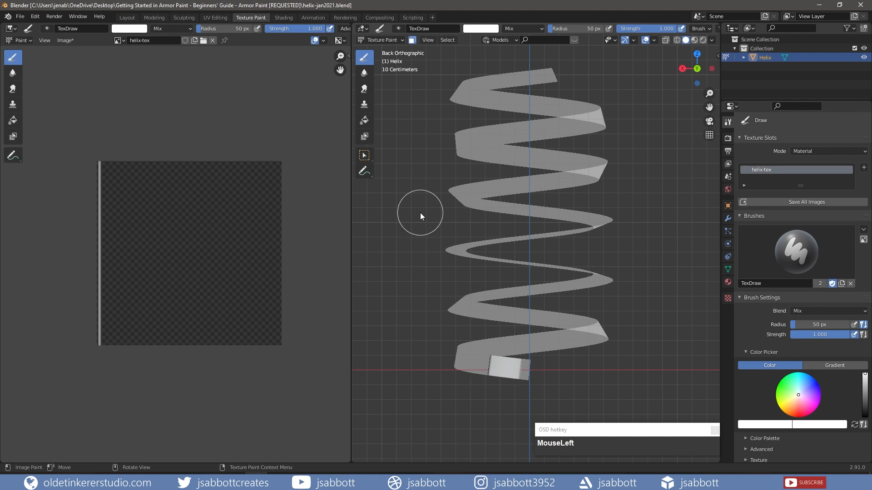
Switch to UV Editing with the viewport in Material Preview shading
left_click(212, 16)
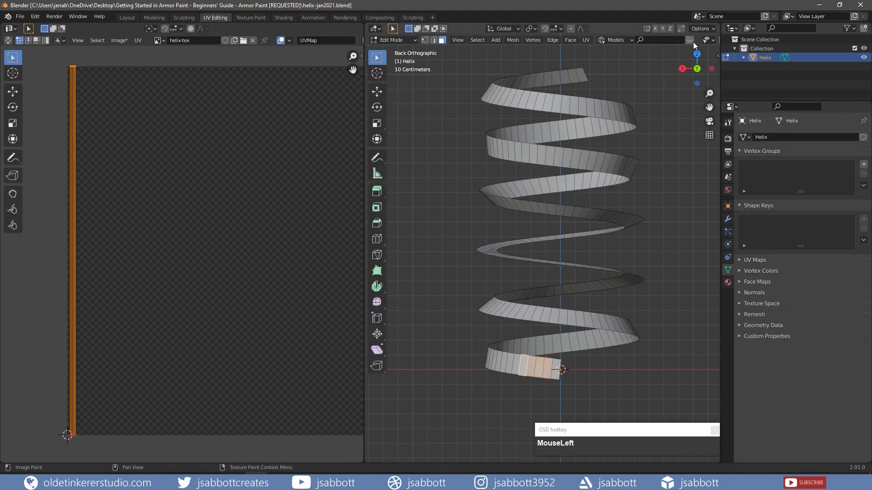
middle_click_drag(698, 42, 614, 43)
scroll(617, 45, "up", 1)
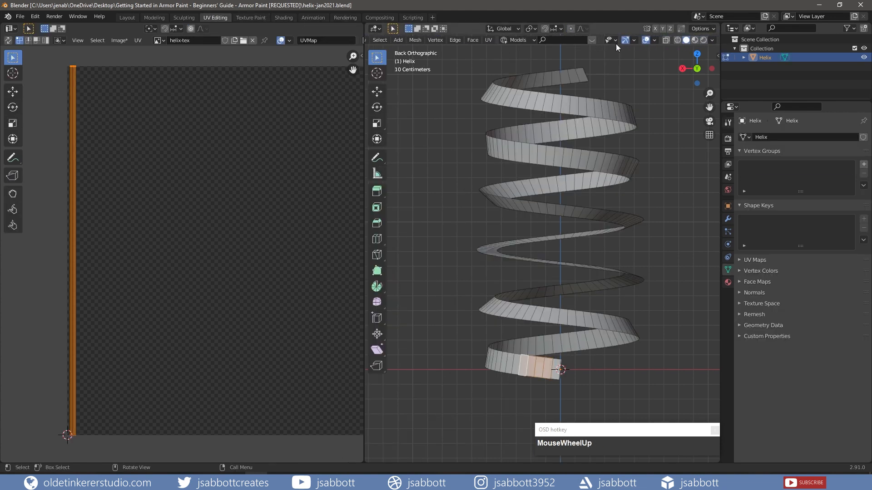
scroll(698, 42, "down", 1)
scroll(698, 42, "up", 1)
left_click(696, 41)
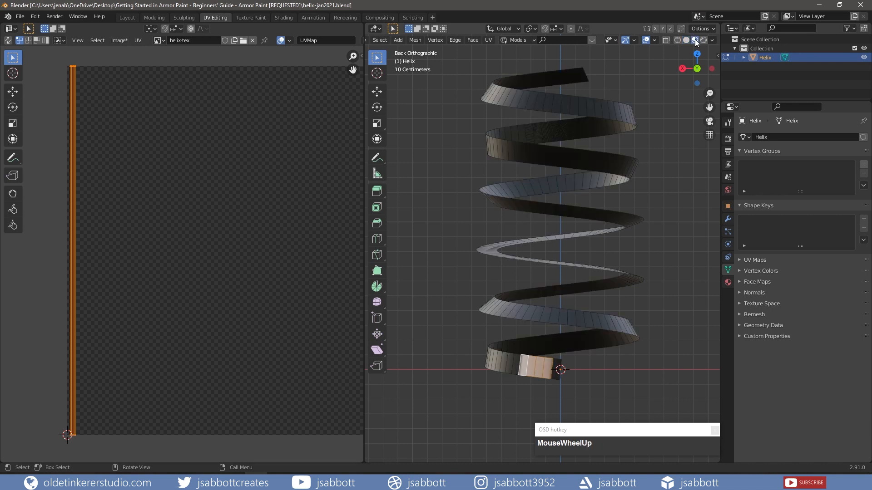
Move all the helix's UVs about 0.65 along X, then return to Object Mode
key("a")
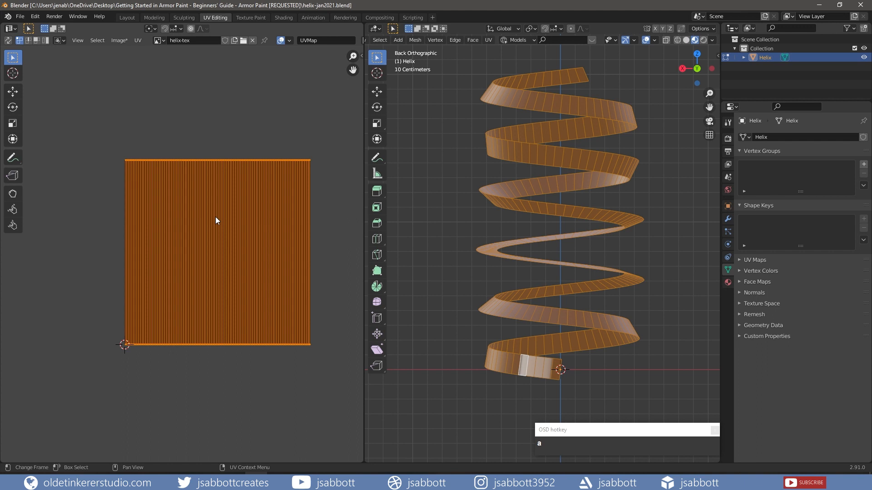
key("g")
key("x")
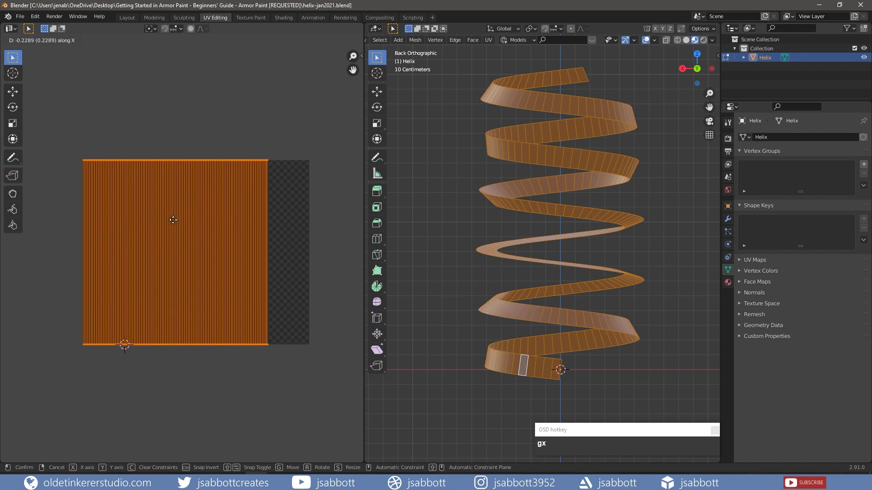
left_click(96, 231)
key("Tab")
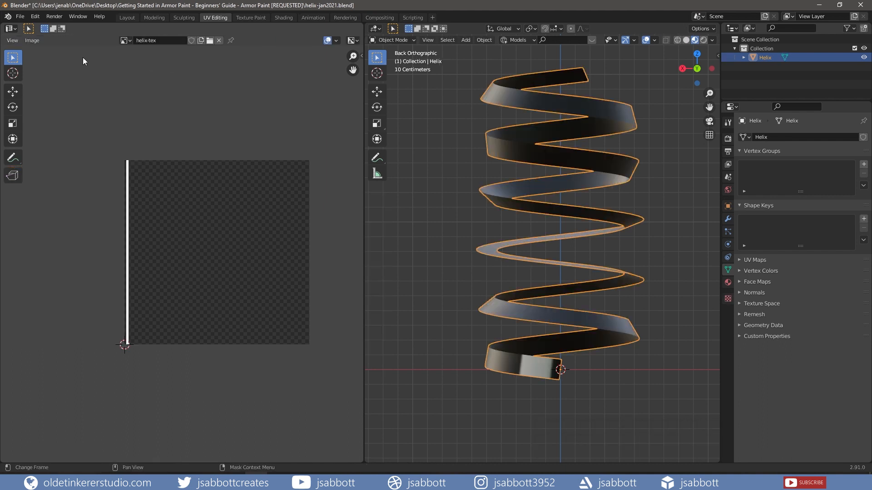
Export the helix as glTF 2.0 binary helix-jan2021.glb, limited to selected objects
left_click(19, 18)
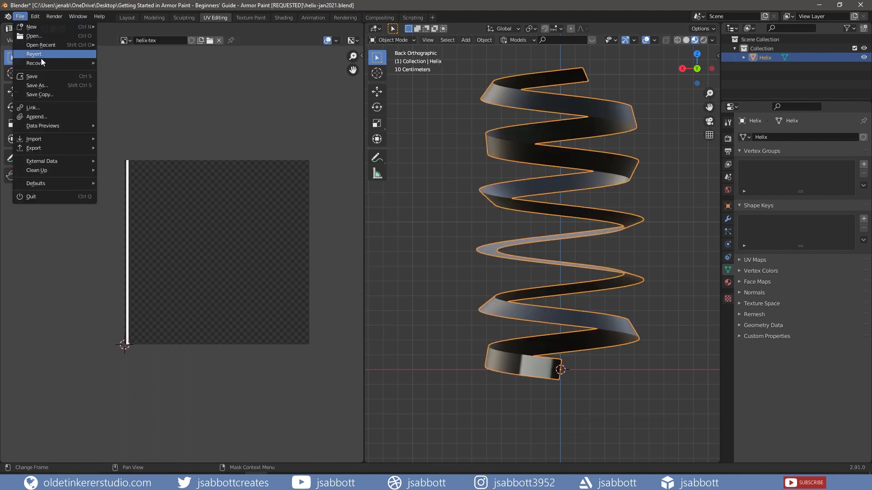
mouse_move(50, 150)
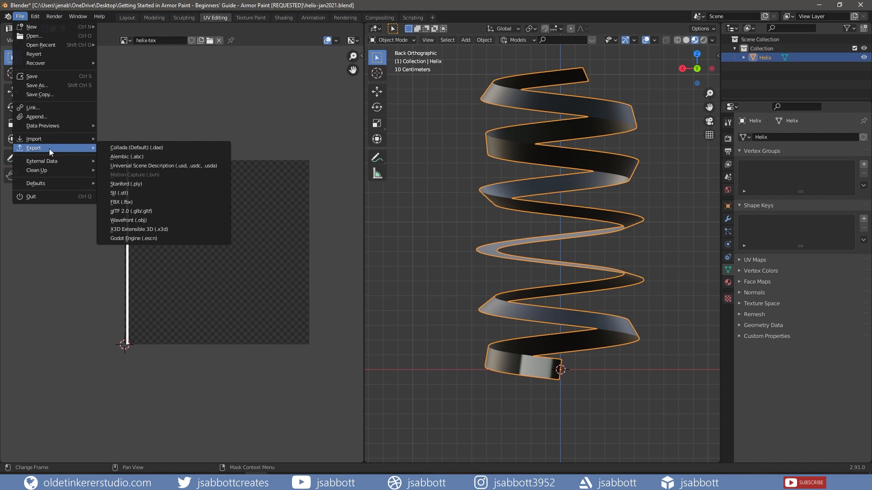
left_click(157, 213)
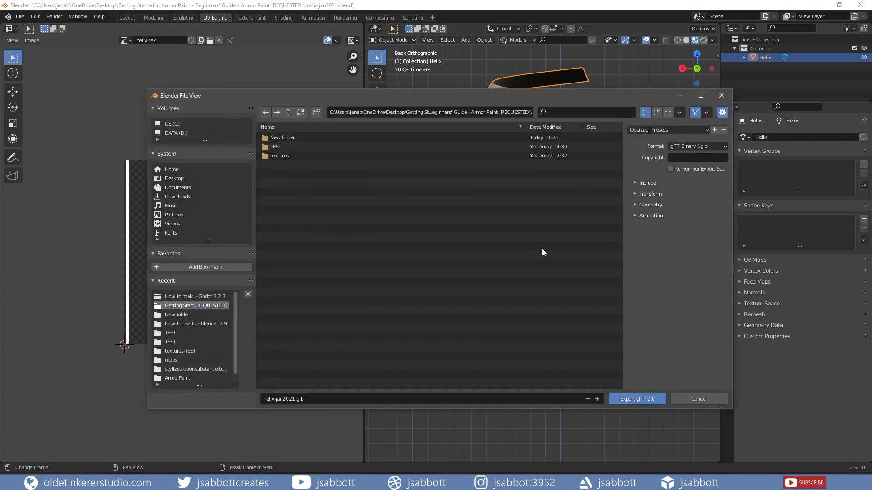
left_click(635, 183)
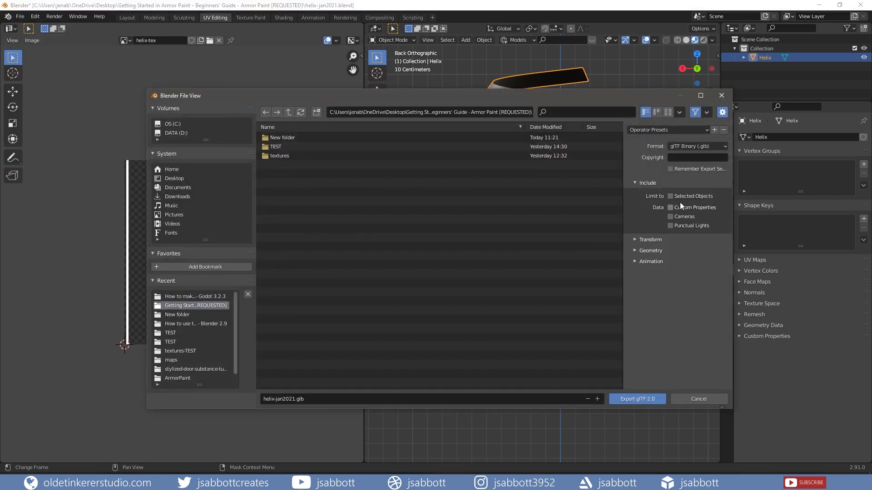
left_click(670, 196)
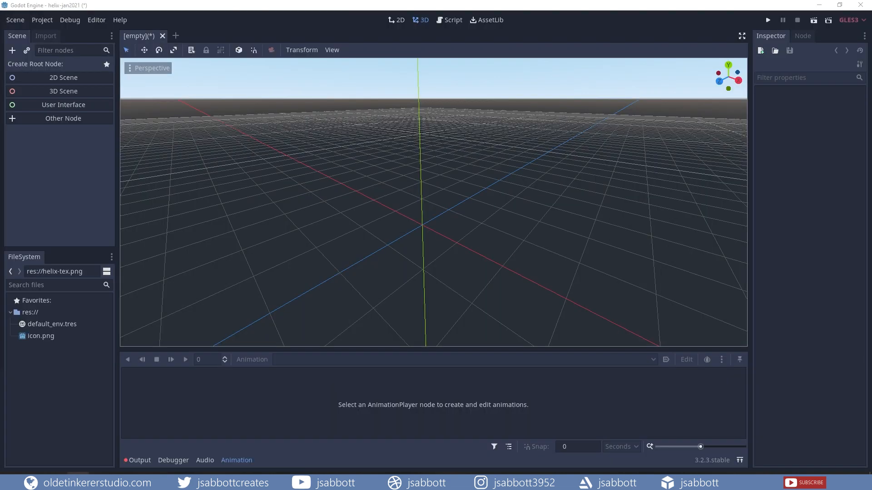
Add the exported helix files to the Godot project and open helix-jan2021.glb as a new inherited scene
left_click_drag(66, 371, 66, 371)
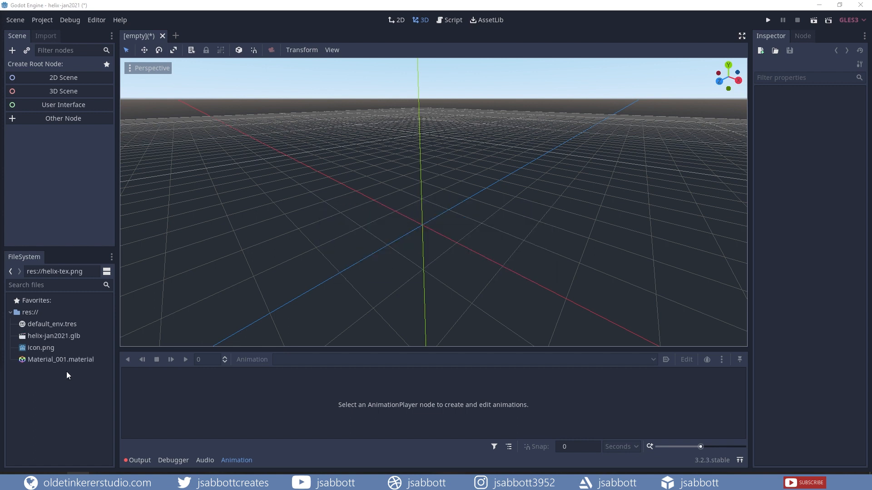
double_click(47, 336)
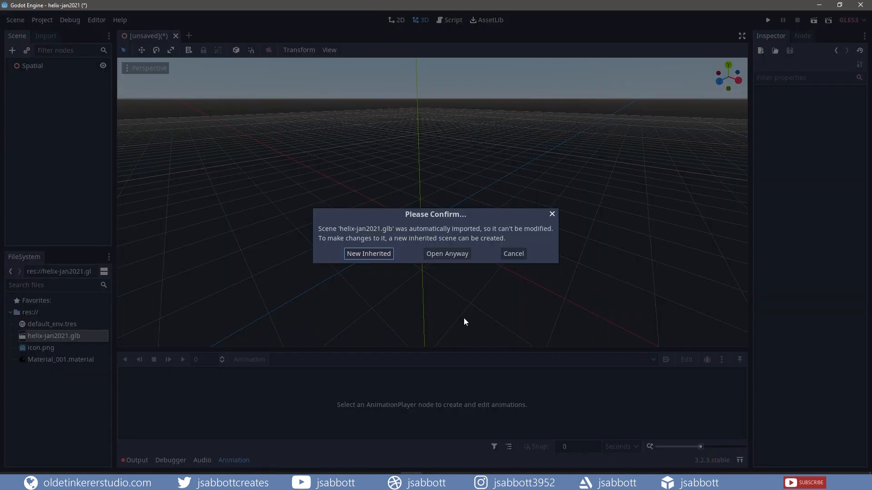
left_click(374, 254)
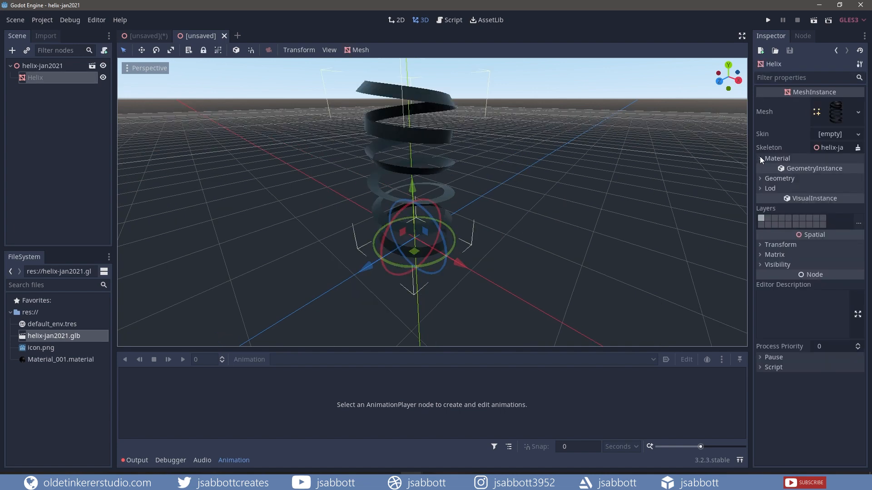
Give the Helix mesh a new SpatialMaterial, then replace it with Material_001.material from FileSystem
left_click(761, 158)
left_click(844, 169)
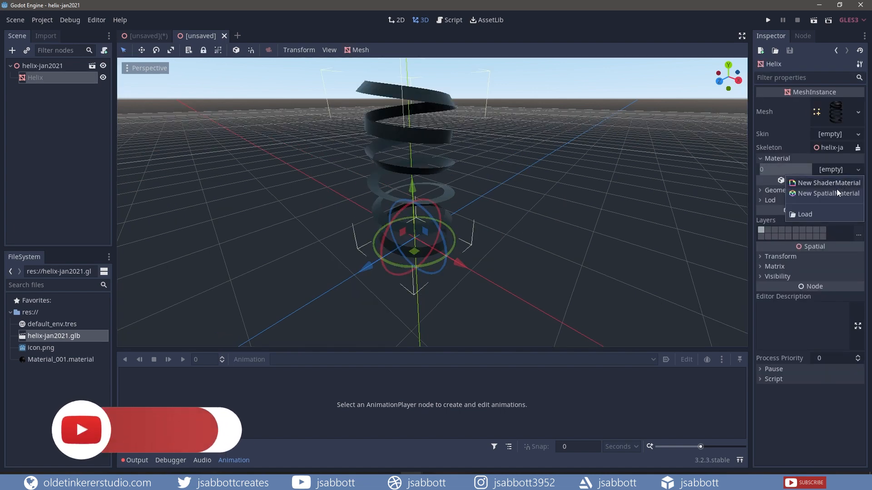
left_click(835, 192)
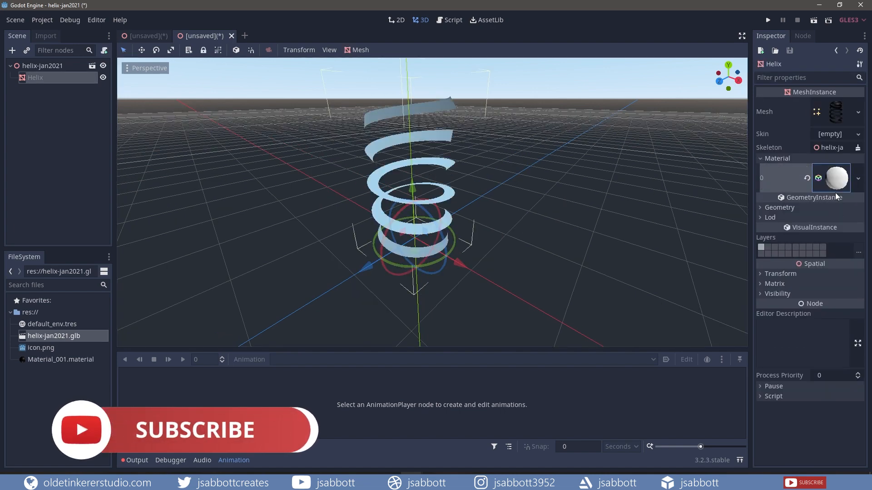
left_click(53, 361)
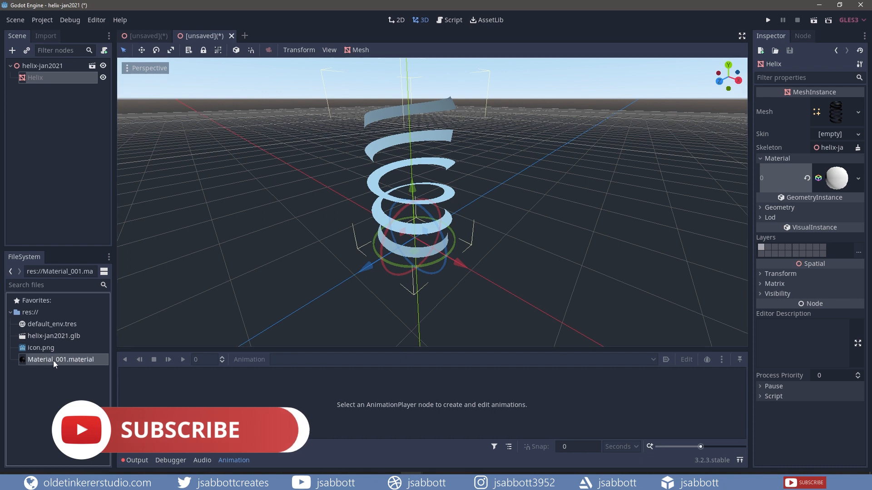
left_click_drag(53, 361, 832, 181)
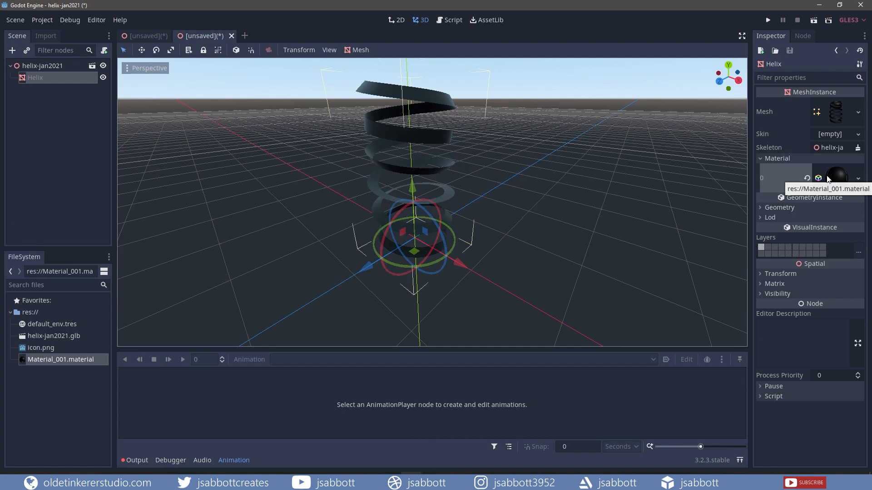
Open Material_001 for editing and enable its Transparent flag
left_click(855, 182)
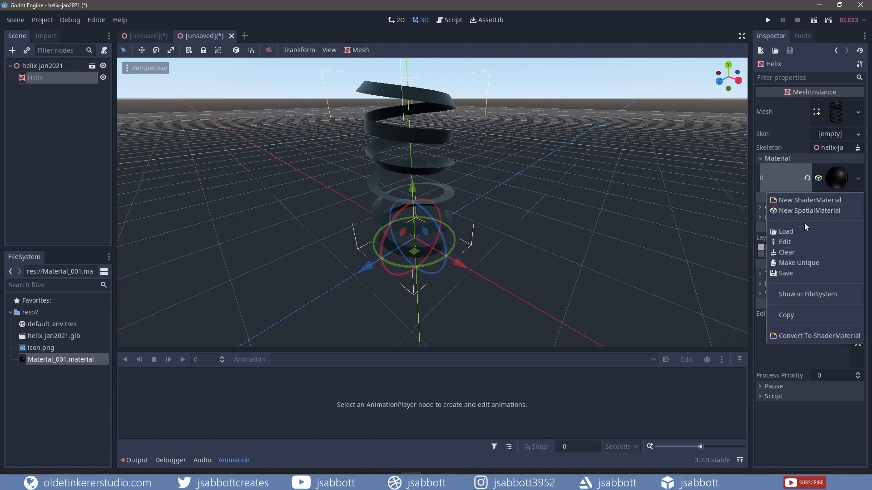
left_click(789, 244)
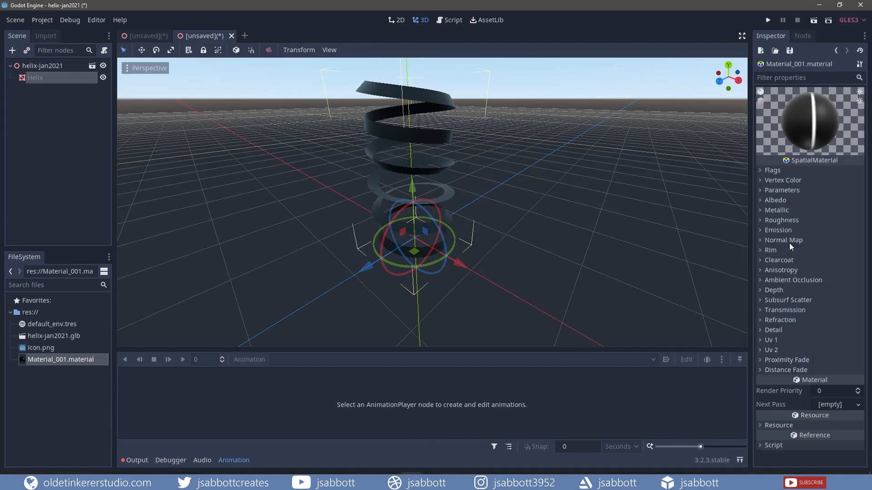
left_click(761, 170)
left_click(815, 181)
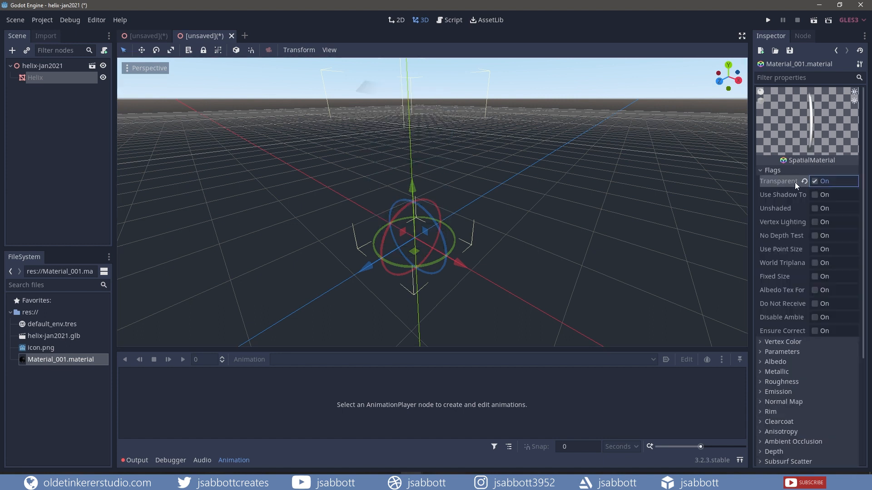
left_click(760, 170)
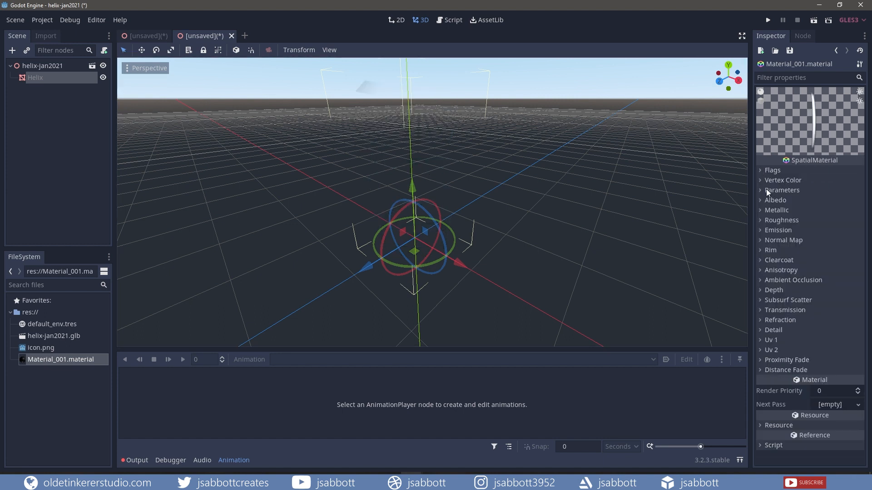
Enable emission on the material with a white emission colour
left_click(759, 190)
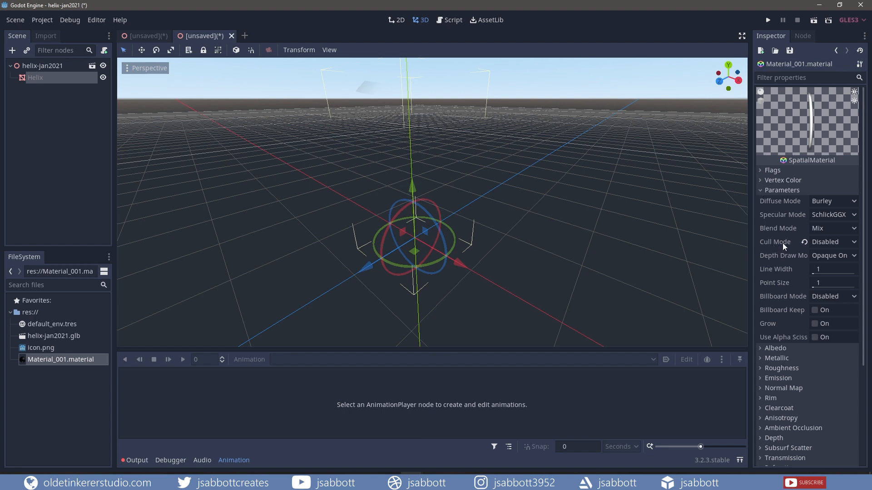
left_click(761, 190)
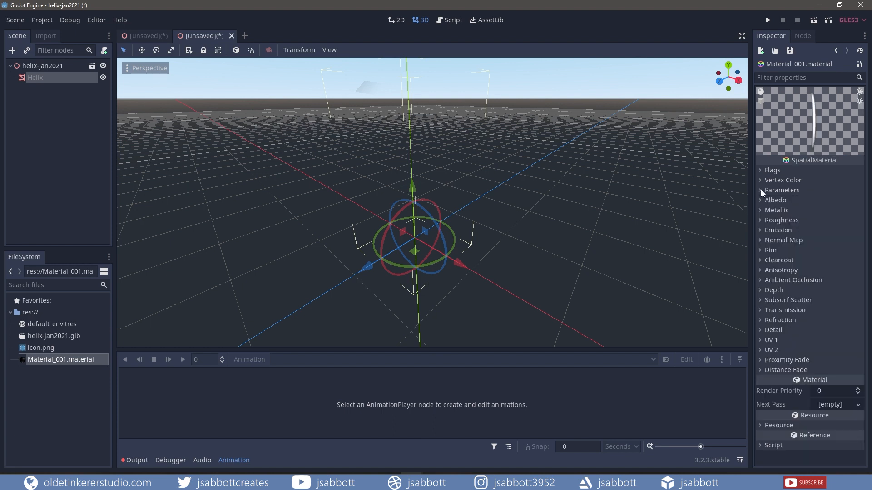
left_click(760, 229)
left_click(816, 241)
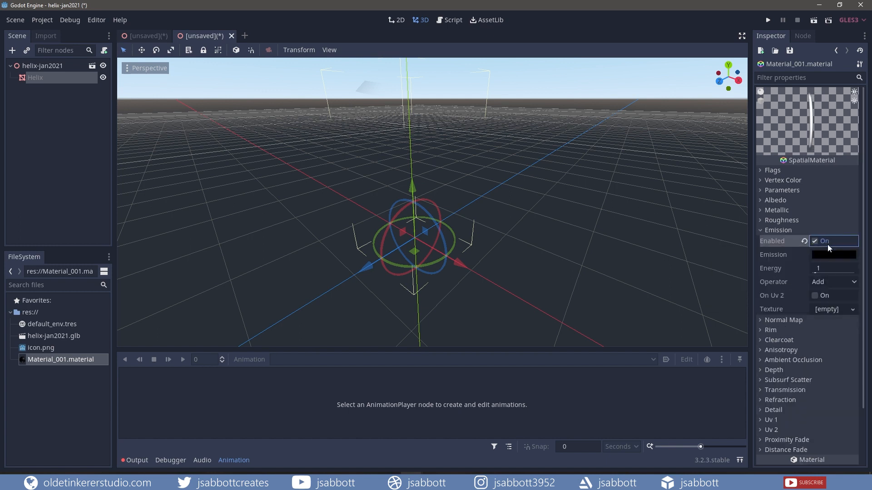
left_click(826, 256)
left_click(725, 83)
left_click_drag(724, 81, 682, 43)
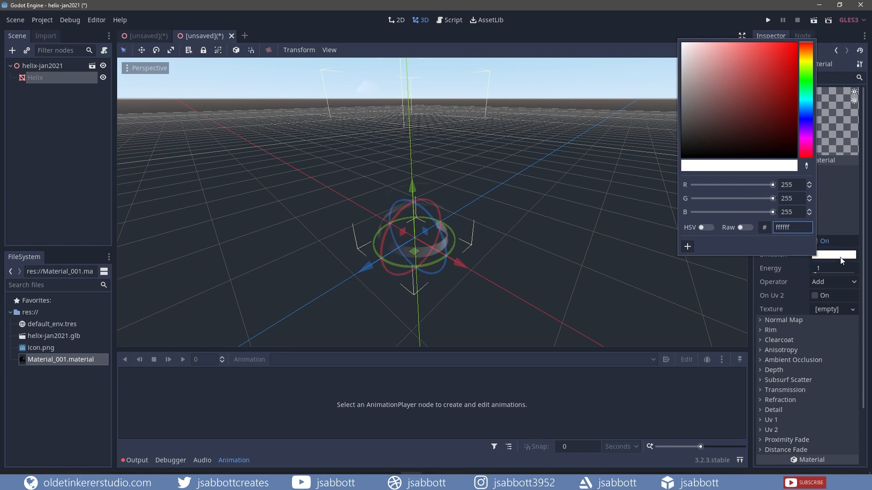
left_click(844, 231)
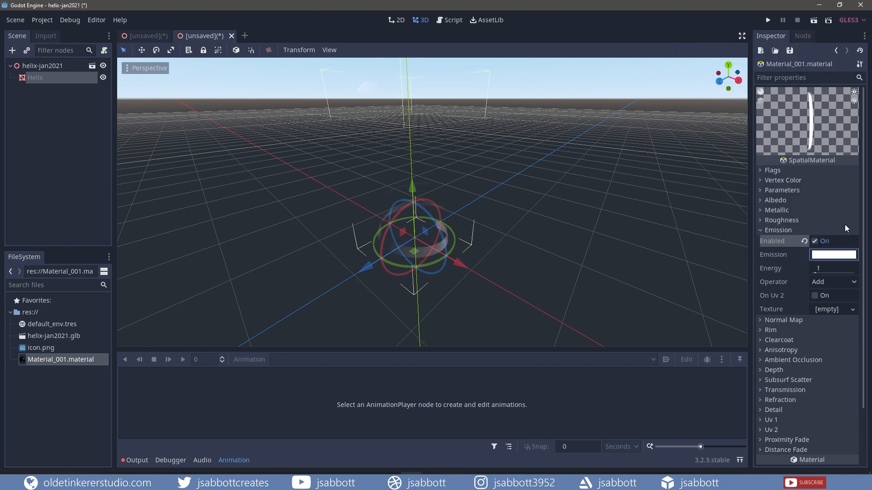
Set the emission energy to 15 and select the helix-jan2021 root node
left_click(829, 268)
type("15")
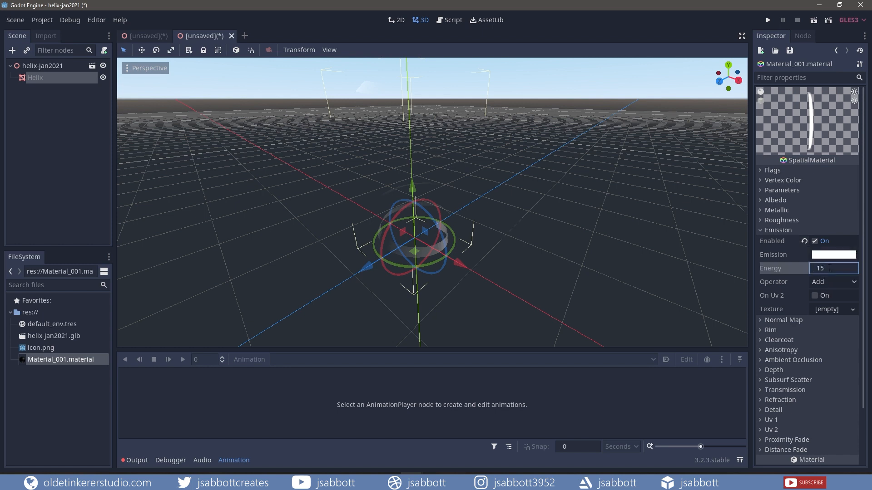
key("Return")
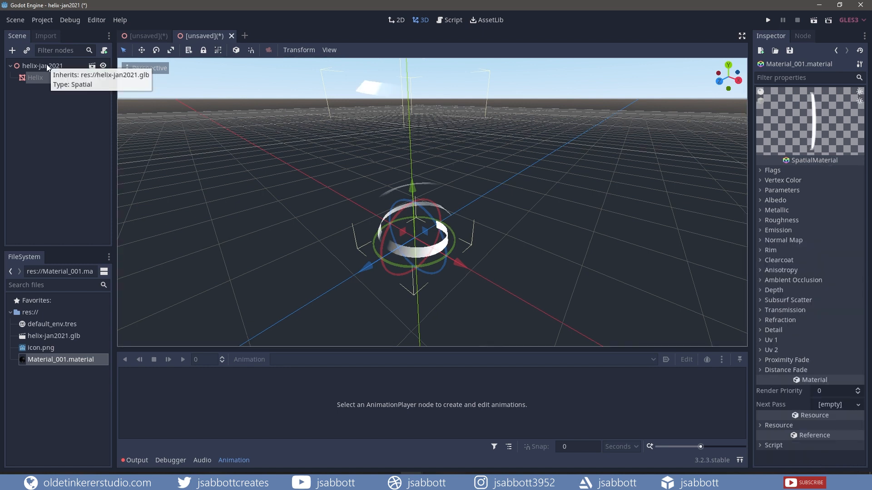
left_click(46, 66)
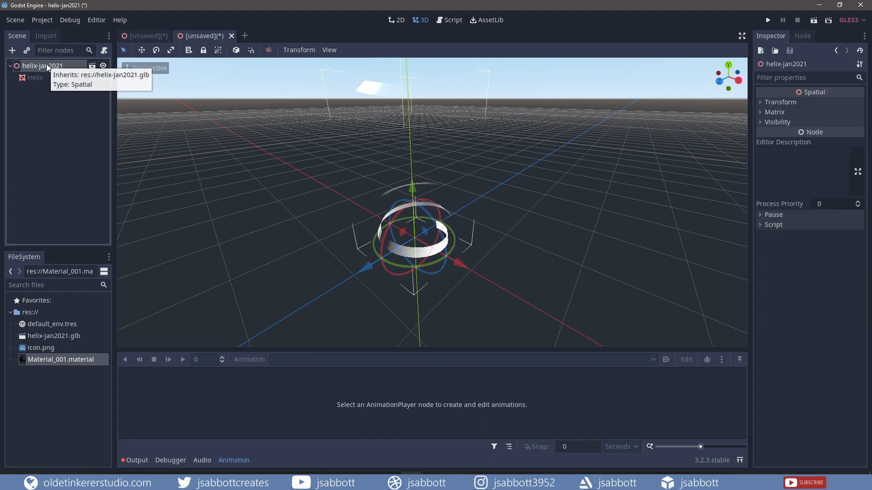
Add an AnimationPlayer node under the helix-jan2021 root
left_click(13, 50)
left_click(279, 257)
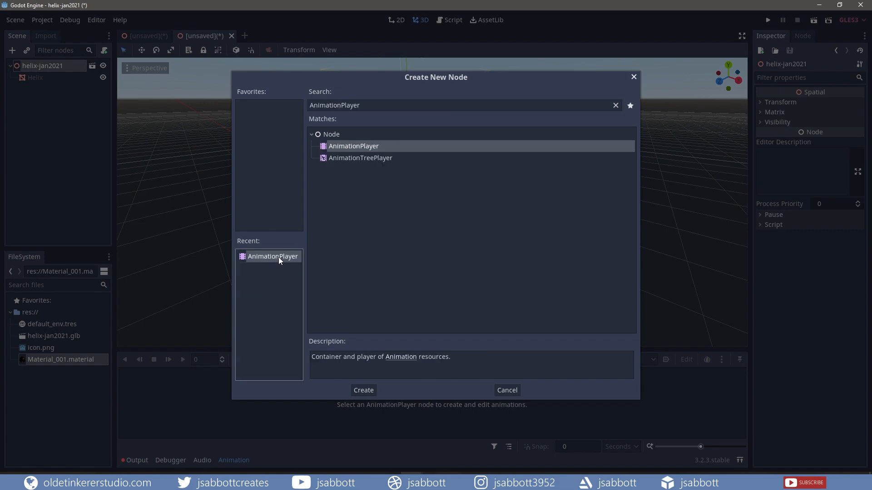
left_click(369, 393)
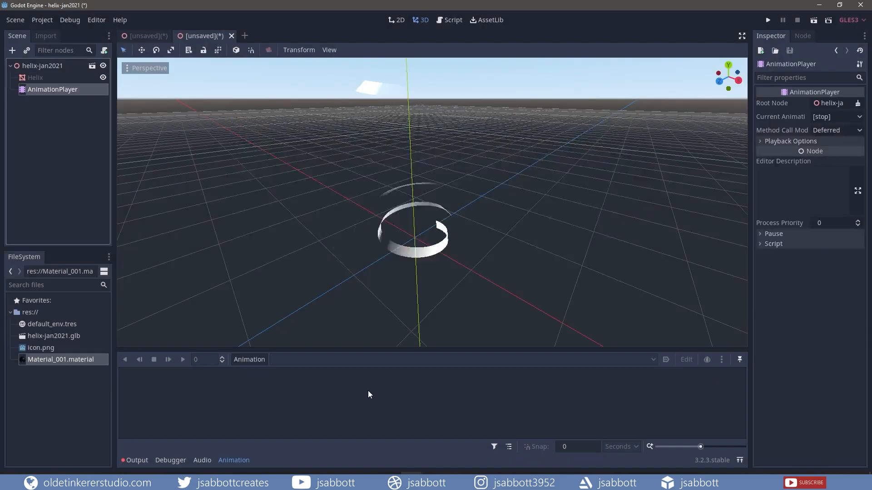
Create a new animation named helix-anim and select the Helix node
left_click(248, 358)
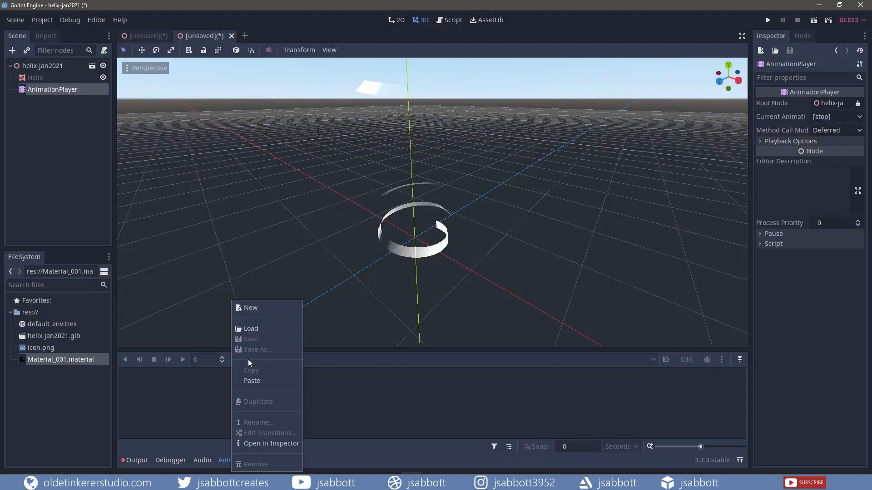
left_click(255, 309)
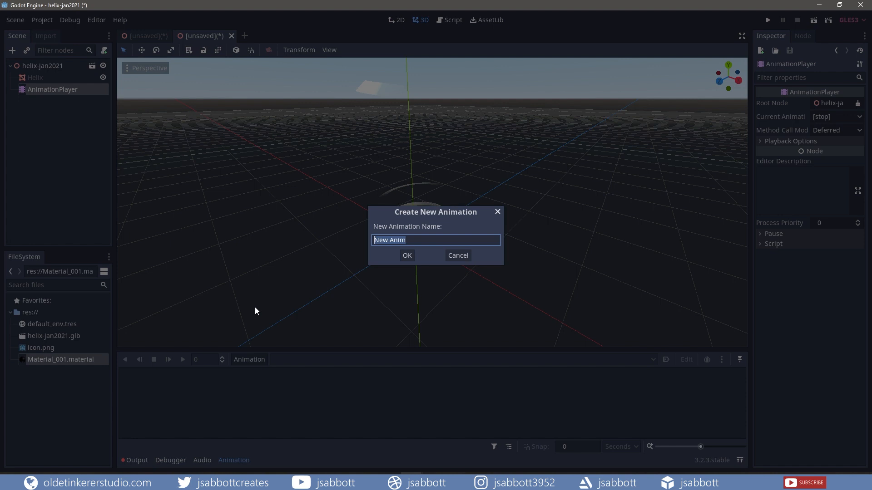
type("helix-anim")
left_click(408, 257)
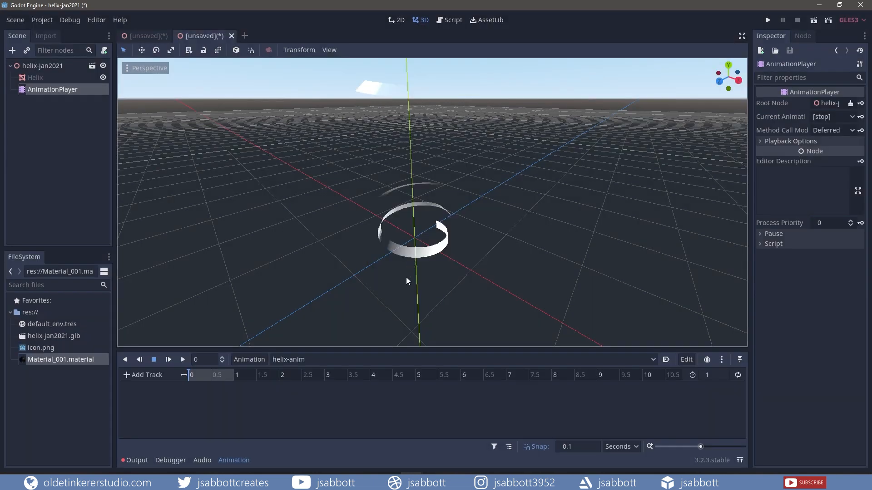
left_click(37, 77)
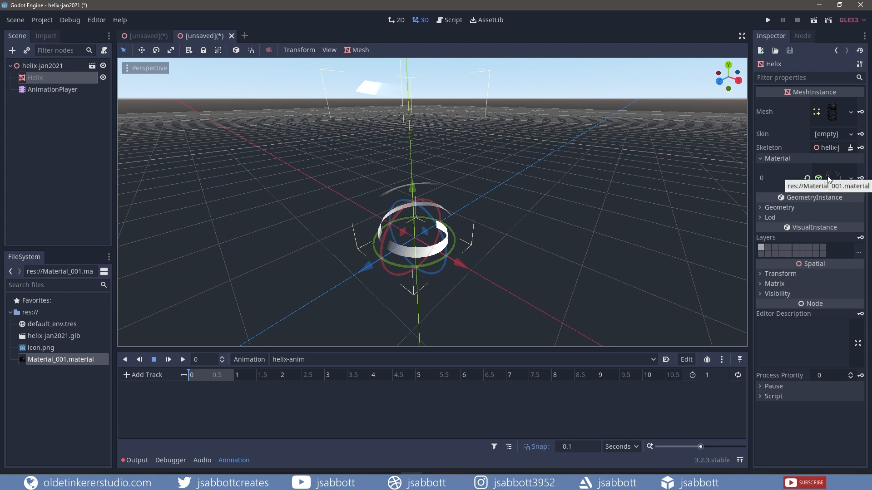
Keyframe Material_001's Uv 1 Offset, creating a uv1_offset track in helix-anim at time 0
left_click(849, 179)
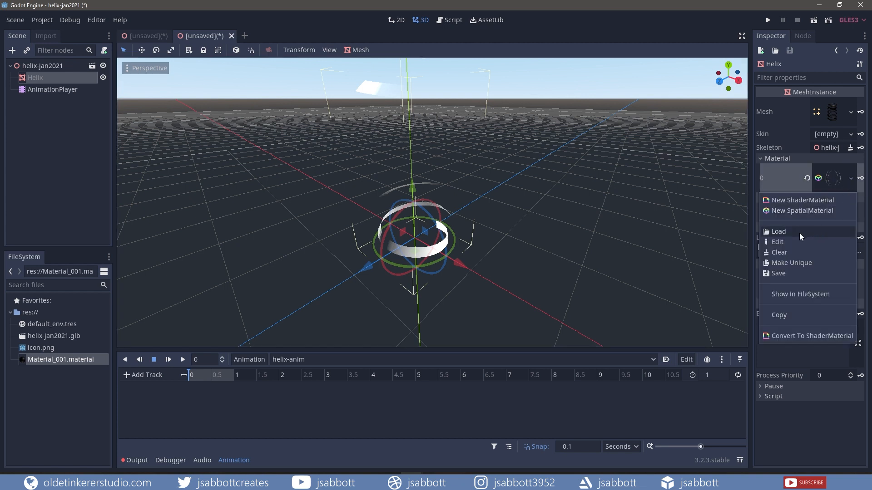
left_click(786, 242)
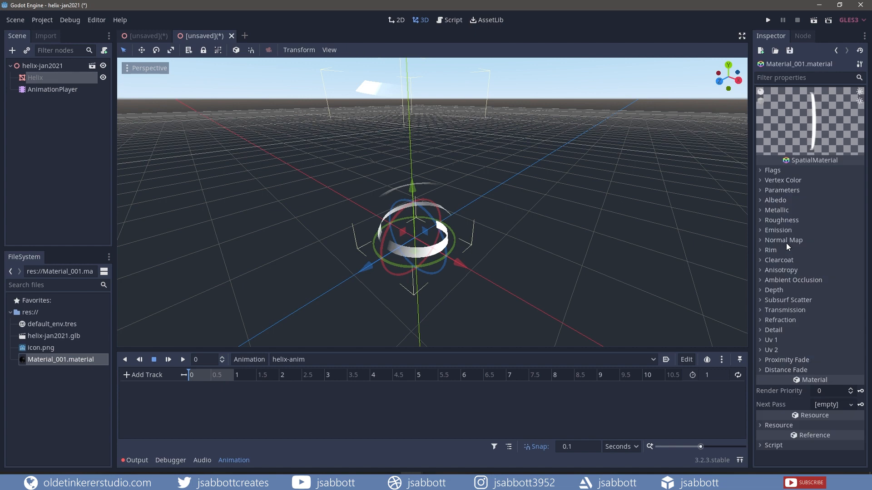
left_click(762, 340)
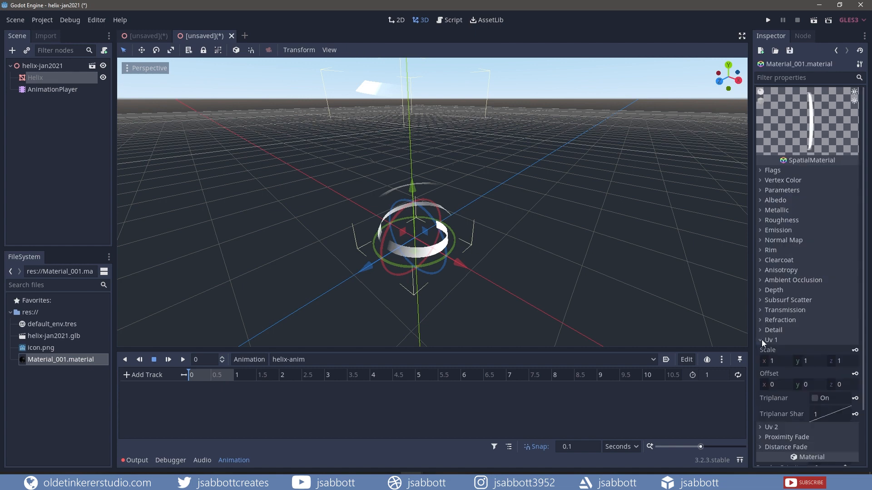
scroll(816, 296, "down", 3)
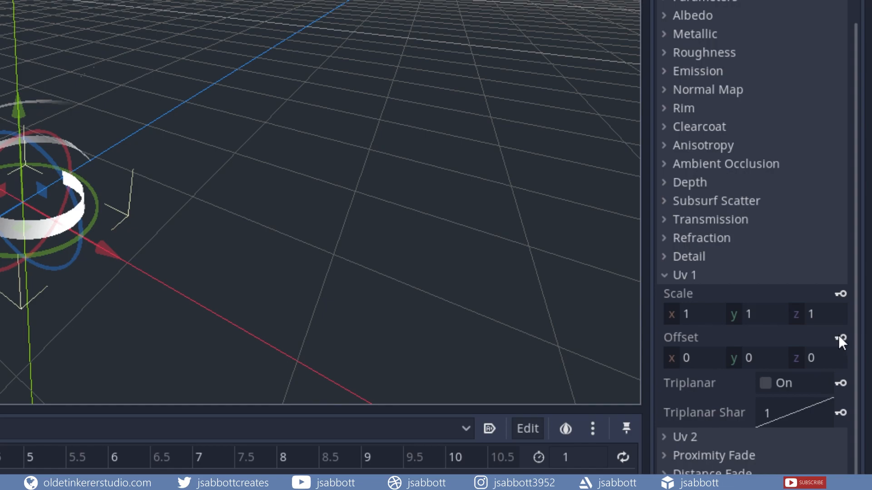
left_click(839, 338)
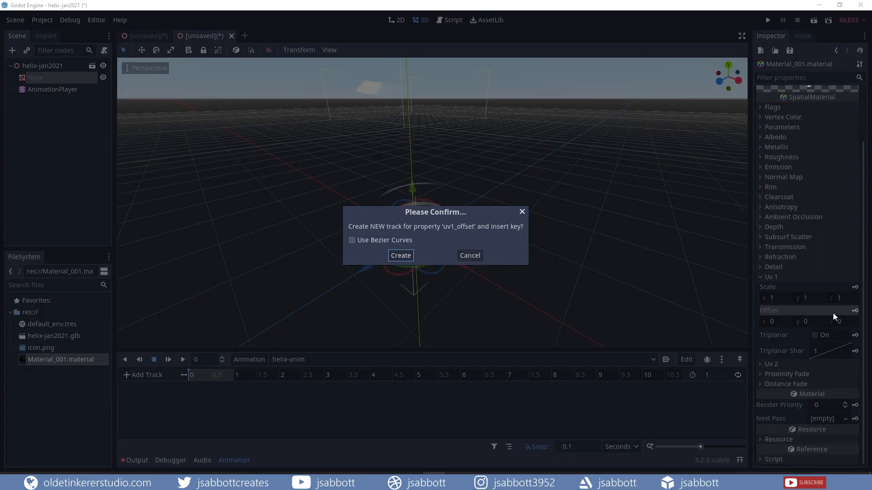
left_click(401, 256)
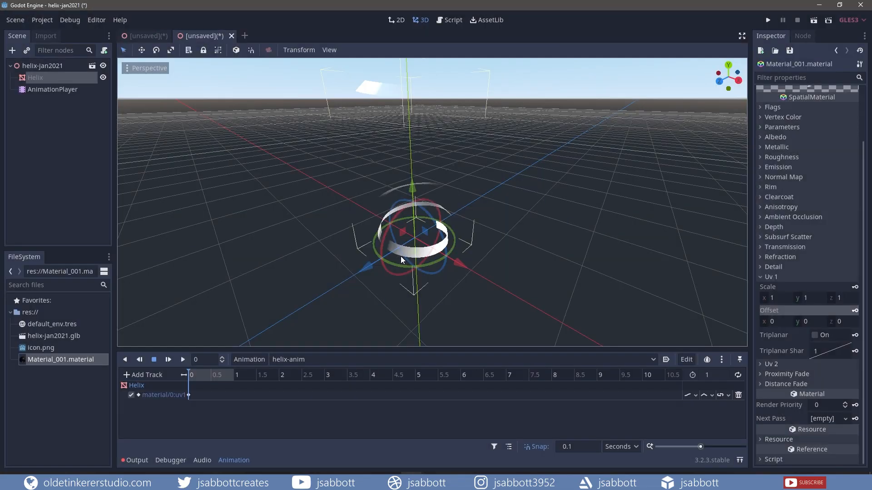
left_click(759, 166)
Change the emission colour to a saturated purple (8f23a2)
left_click(825, 193)
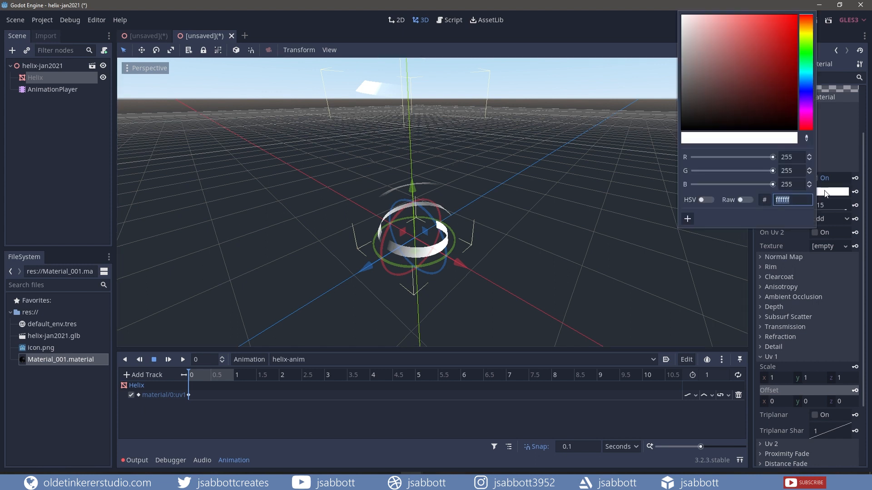
left_click_drag(808, 21, 807, 109)
left_click_drag(749, 65, 773, 56)
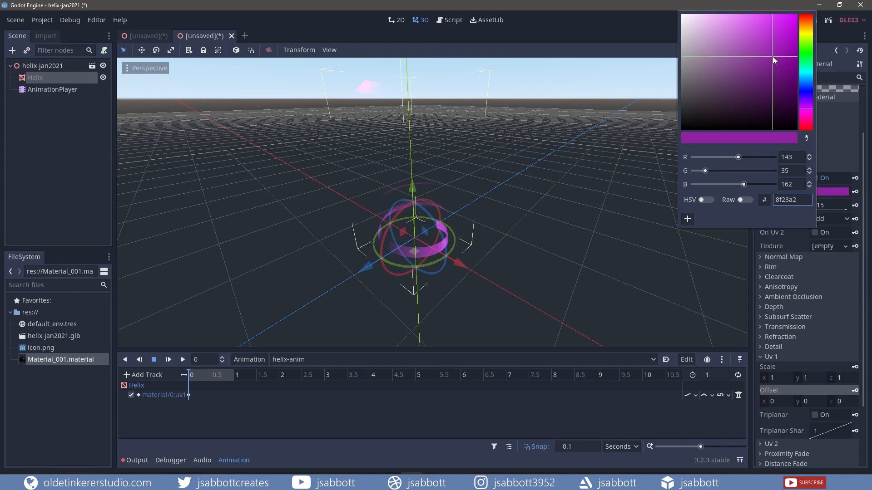
left_click(862, 244)
left_click(778, 167)
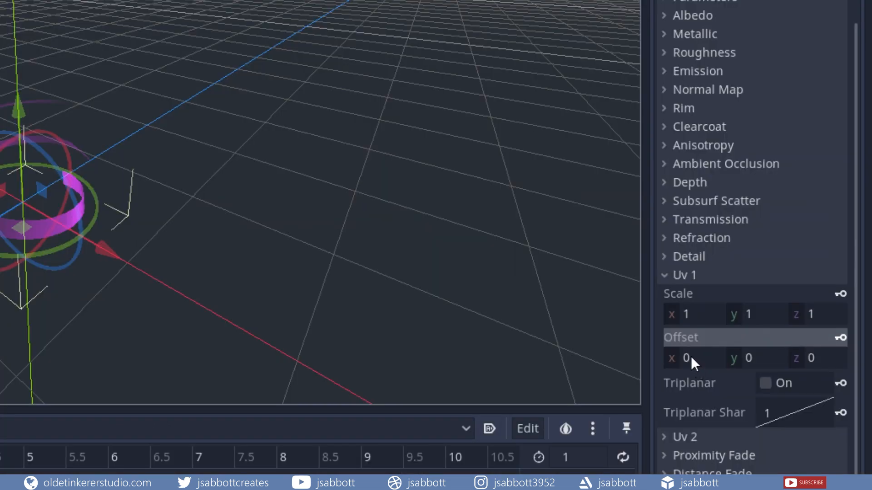
Set the Uv 1 Offset x to 1, keyed at 1 second
left_click(688, 358)
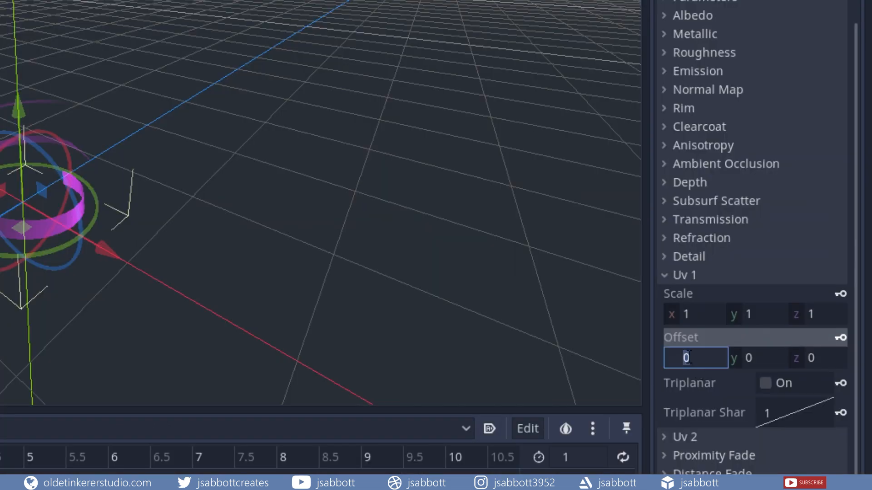
type("1")
key("Return")
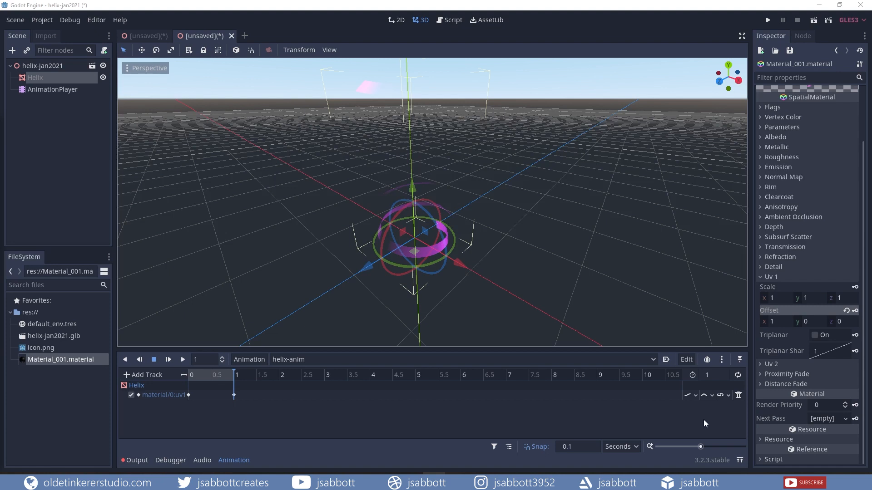
Turn on looping and play helix-anim from the start to preview the scrolling glow
left_click(735, 374)
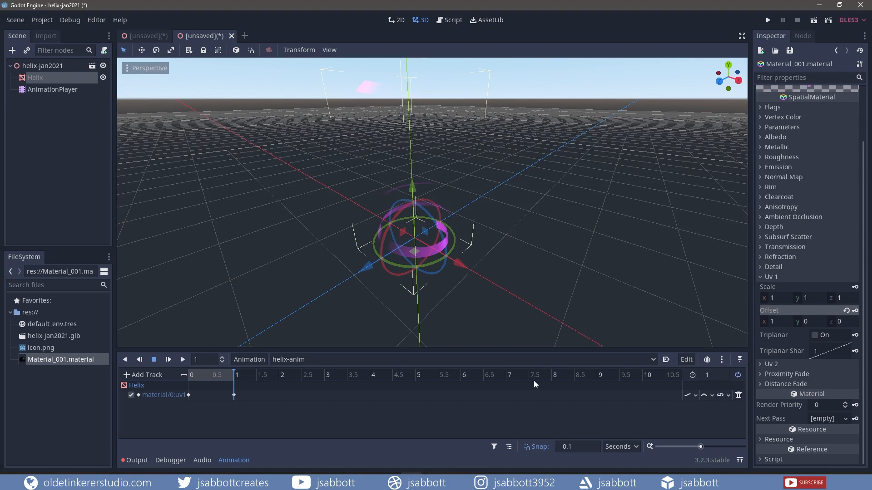
left_click_drag(234, 371, 190, 373)
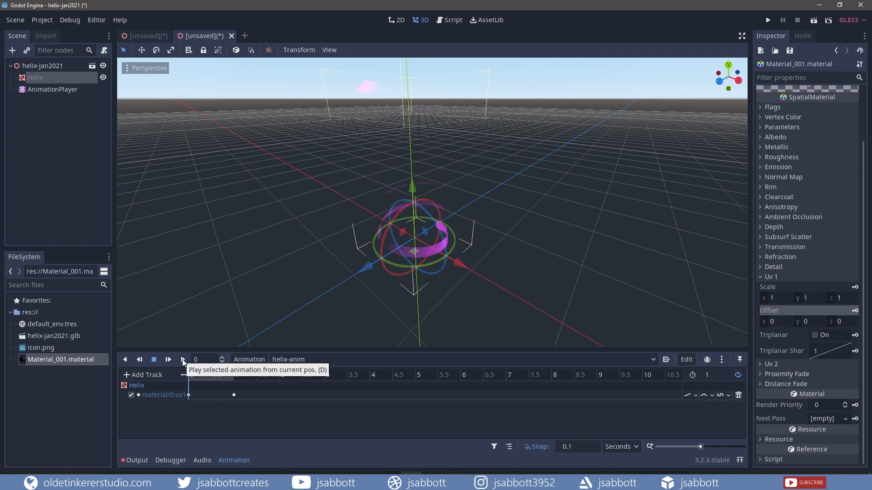
left_click(183, 360)
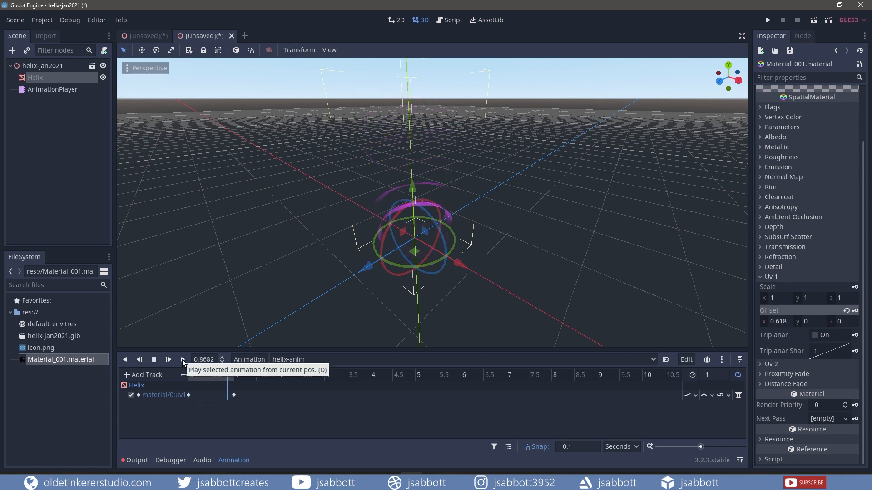